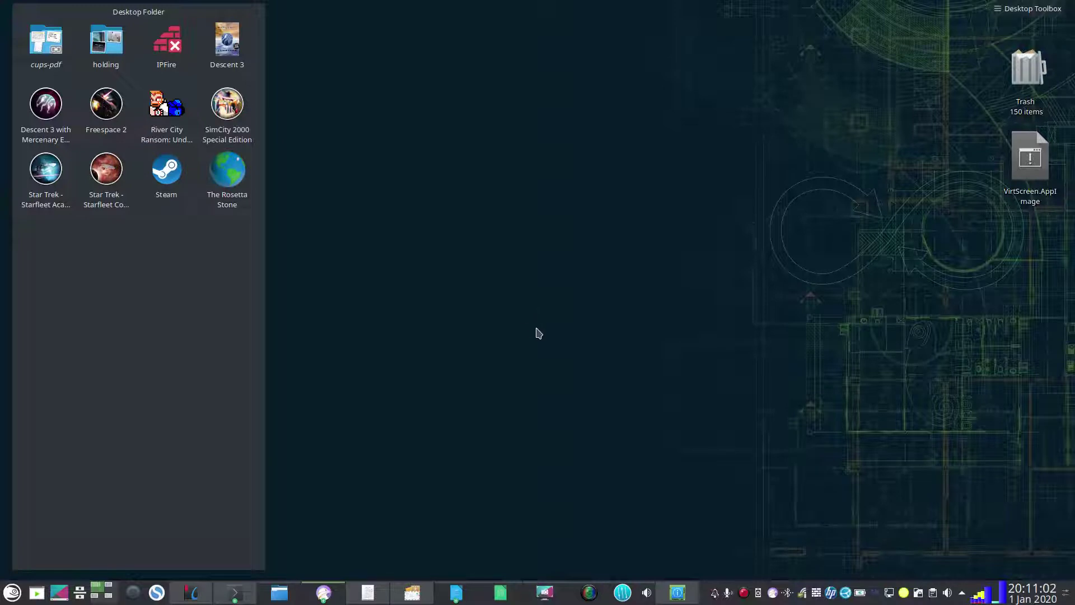
pyautogui.click(678, 596)
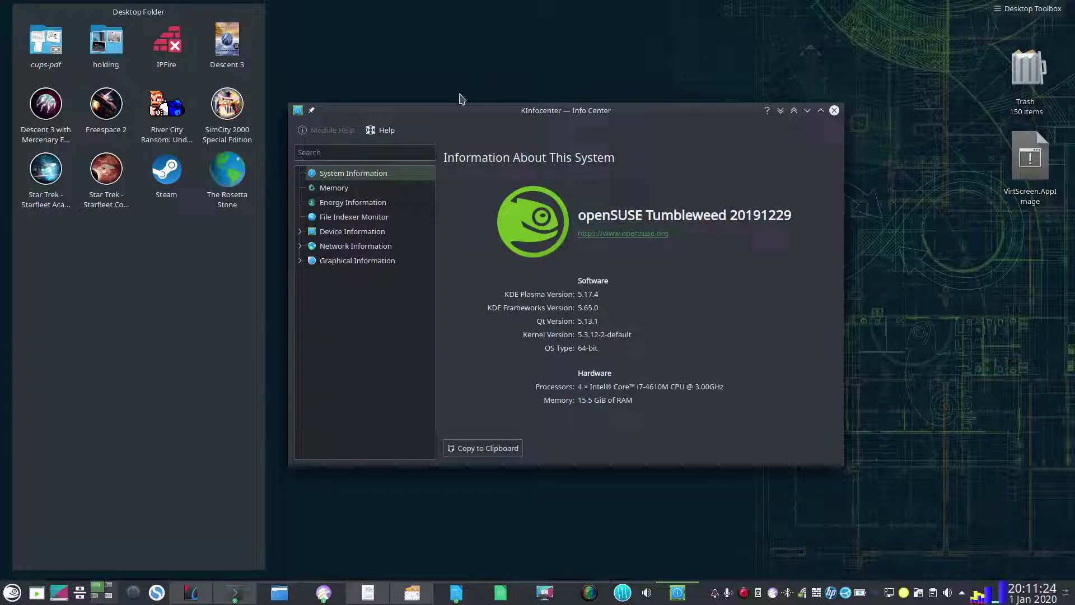
# - Launch System Settings, move its window toward the screen centre, and open the Shortcuts page
pyautogui.press('super')
pyautogui.press('Escape')
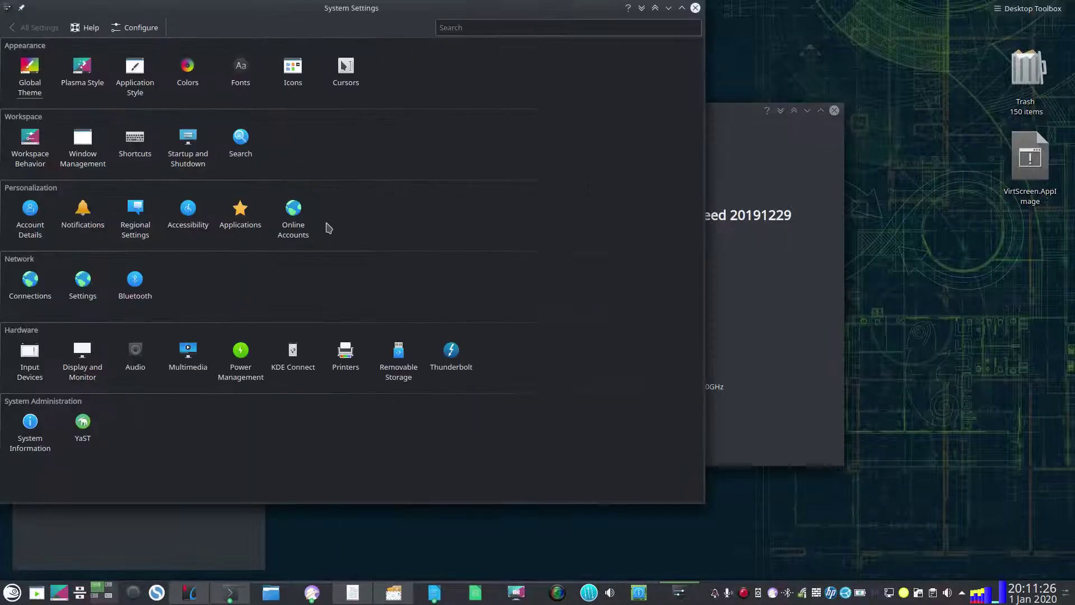
pyautogui.moveTo(364, 15); pyautogui.dragTo(546, 37)
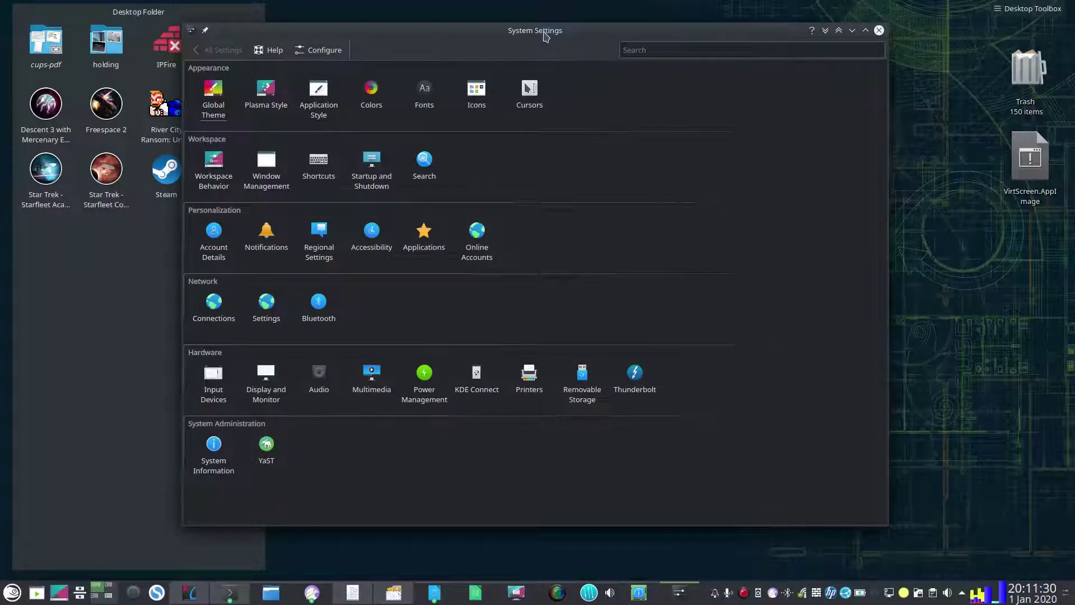
pyautogui.moveTo(327, 172)
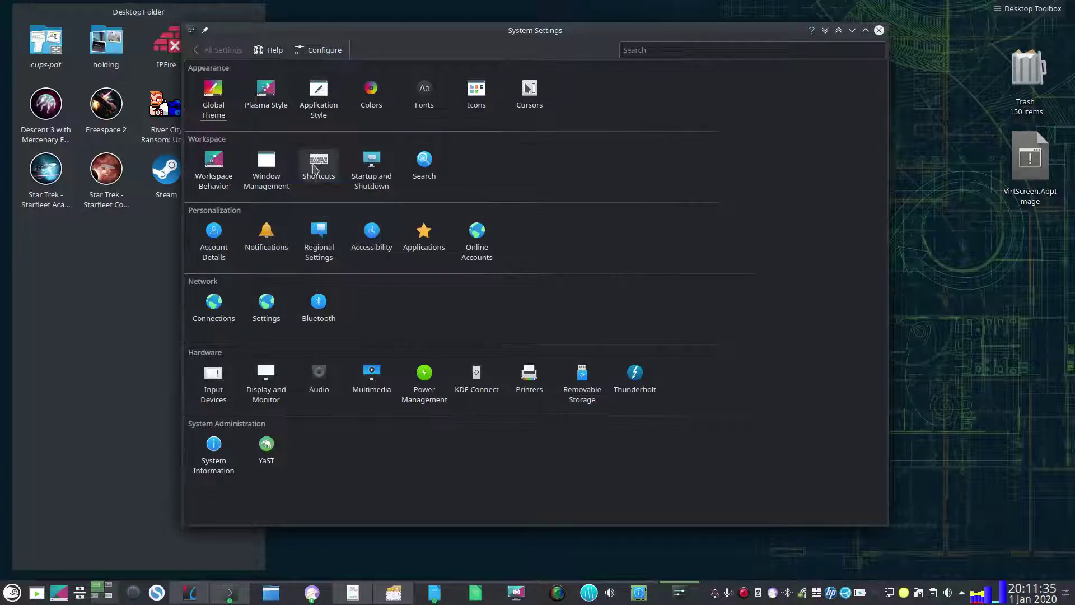
pyautogui.click(315, 168)
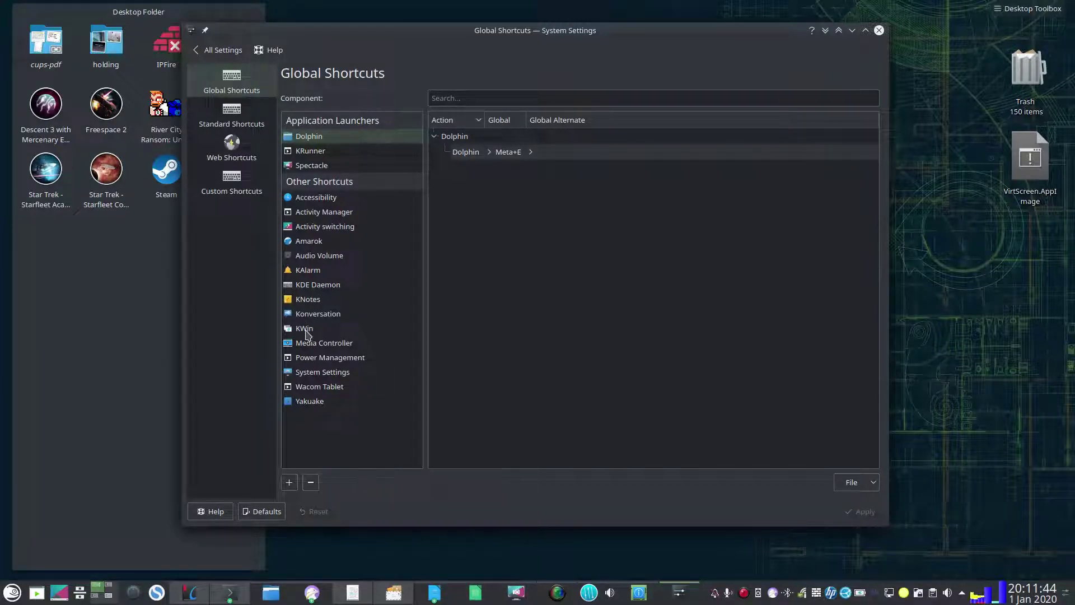
# - Select KWin in the Component list and scroll down through its shortcut actions
pyautogui.click(304, 328)
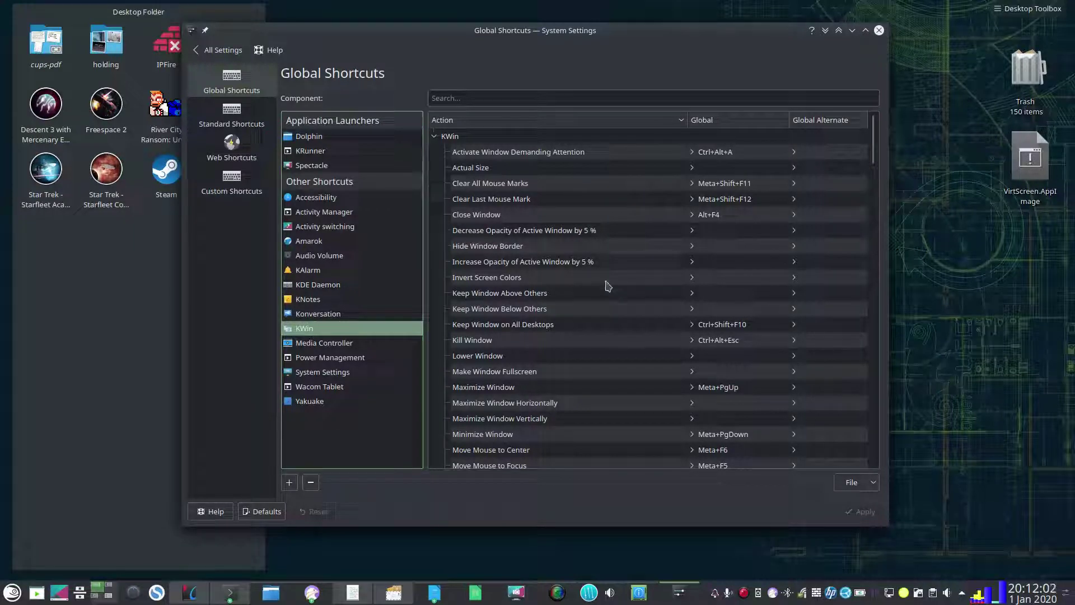
pyautogui.scroll(-8, 605, 283)
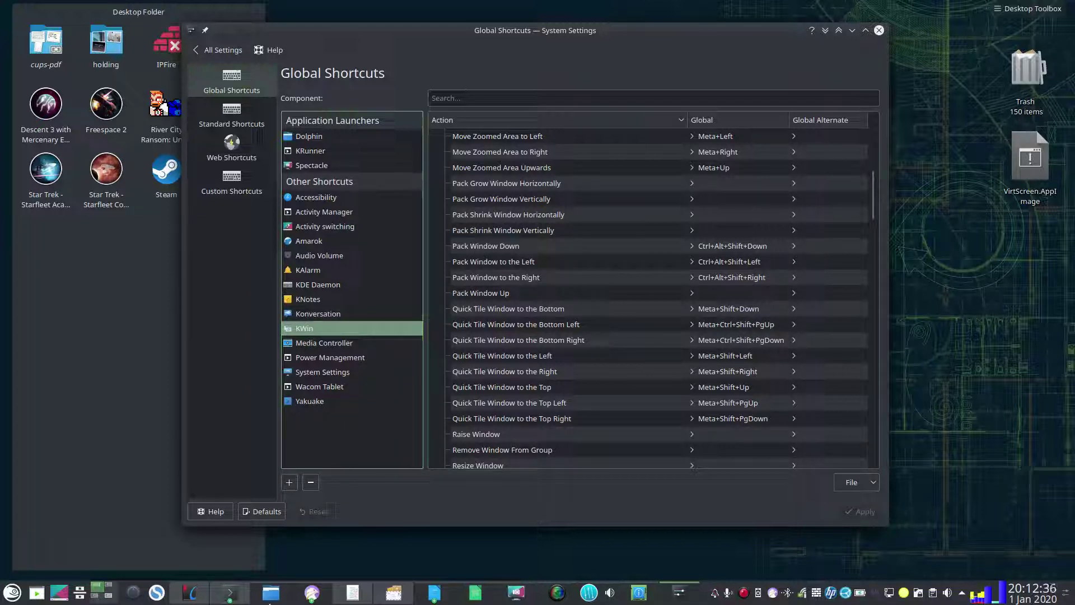
pyautogui.moveTo(282, 585)
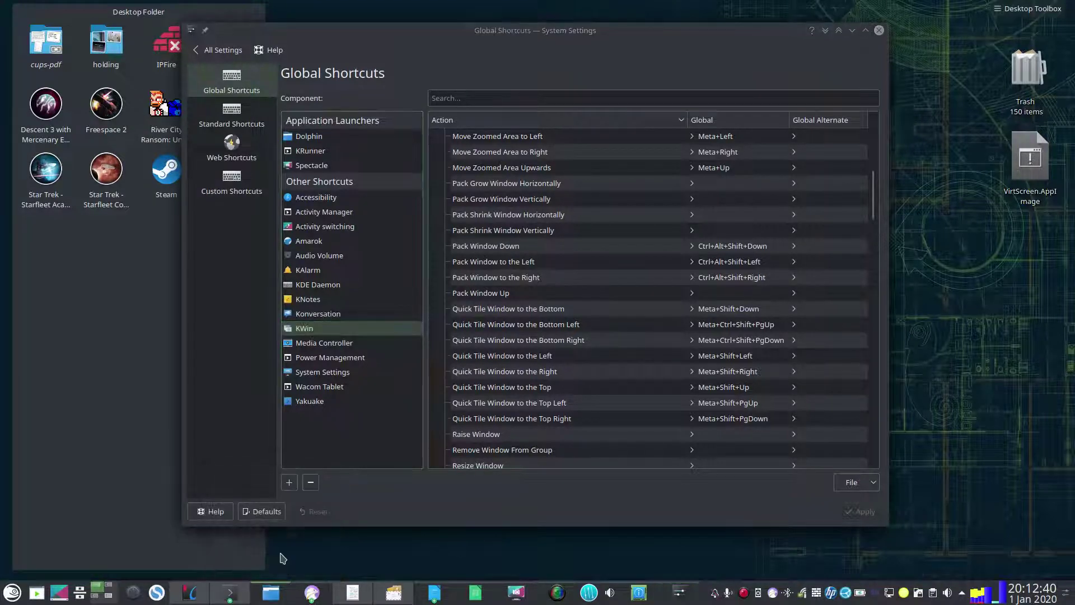
# - Bring the Big Daddy Linux Falkon window forward and open a Konsole terminal
pyautogui.click(310, 596)
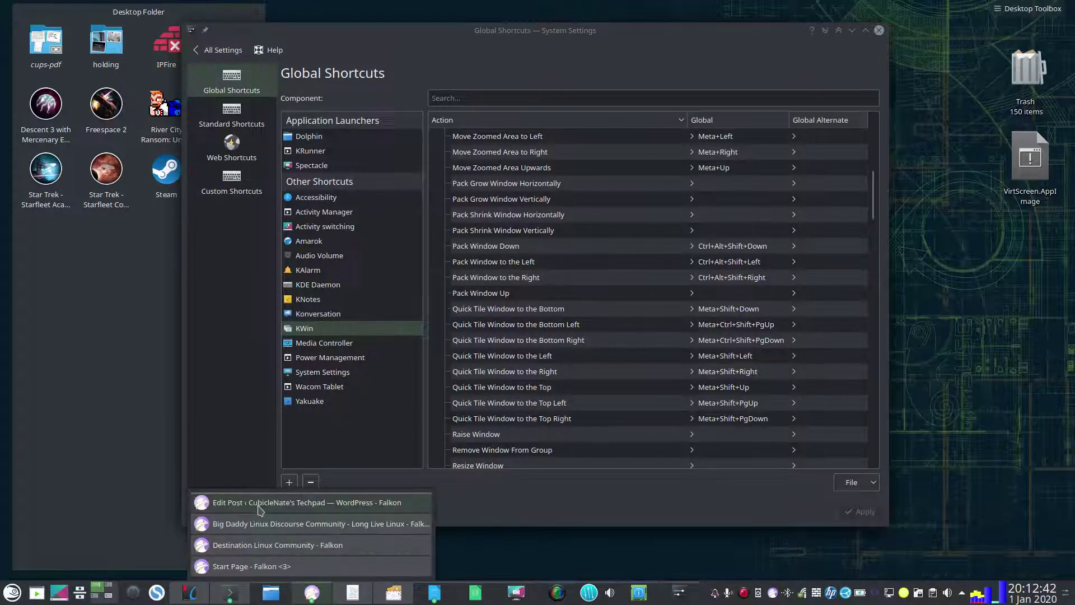
pyautogui.click(280, 523)
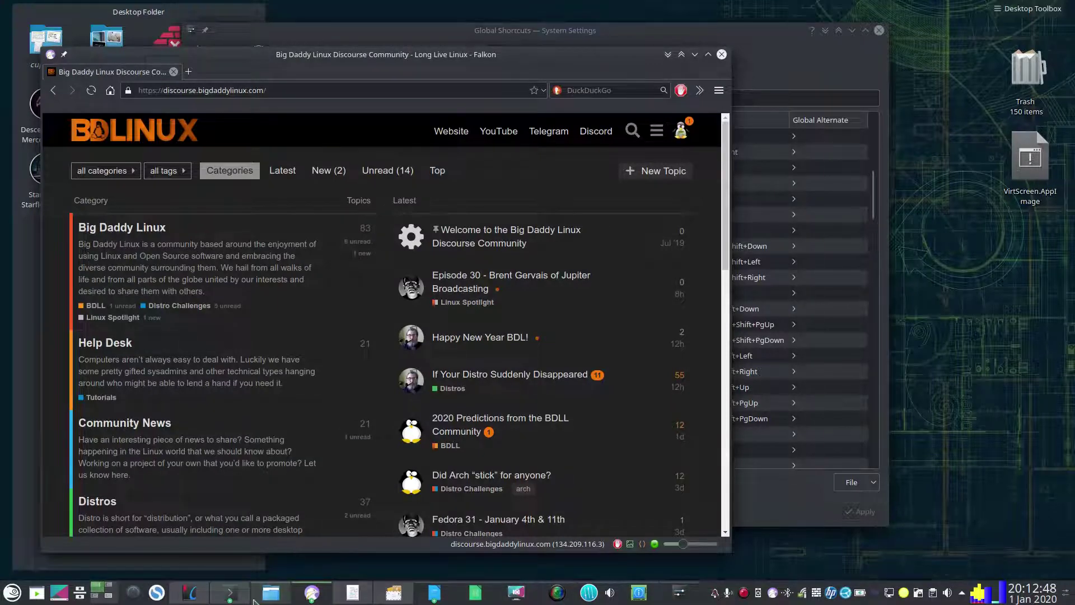
pyautogui.click(232, 580)
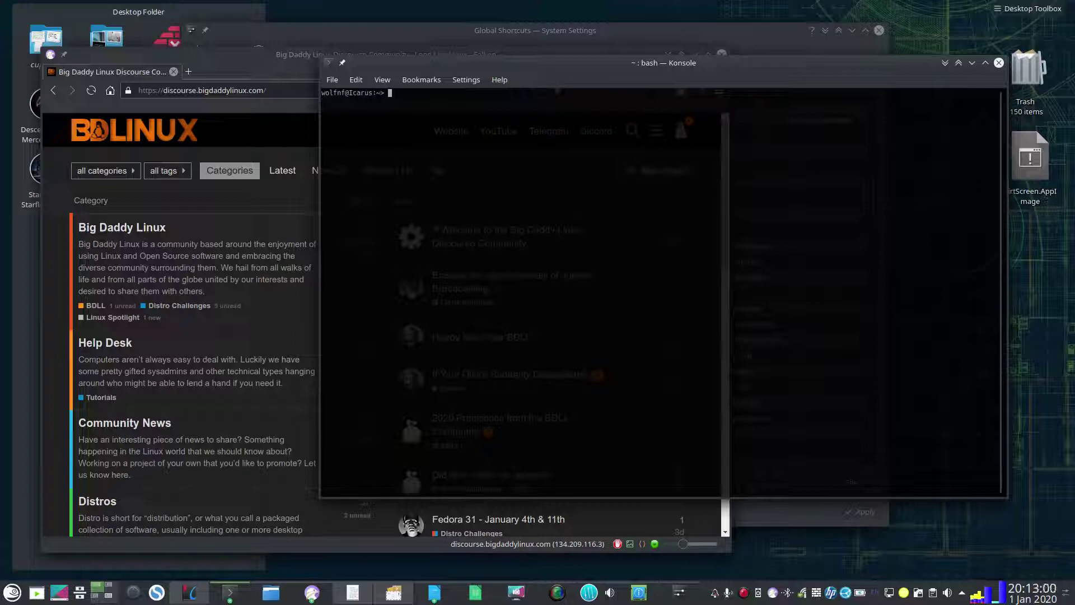
# - Tile Konsole to the right half with Meta+Right and Falkon to the left half with Meta+Left
pyautogui.press('super+Right')
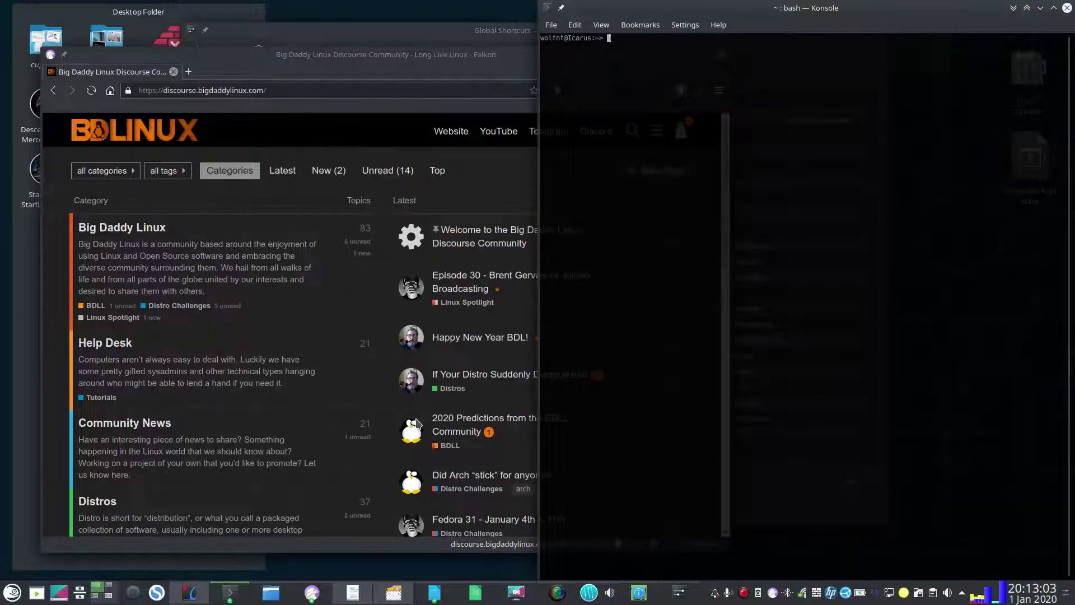
pyautogui.hotkey('alt', 'Tab')
pyautogui.hotkey('alt', 'Tab')
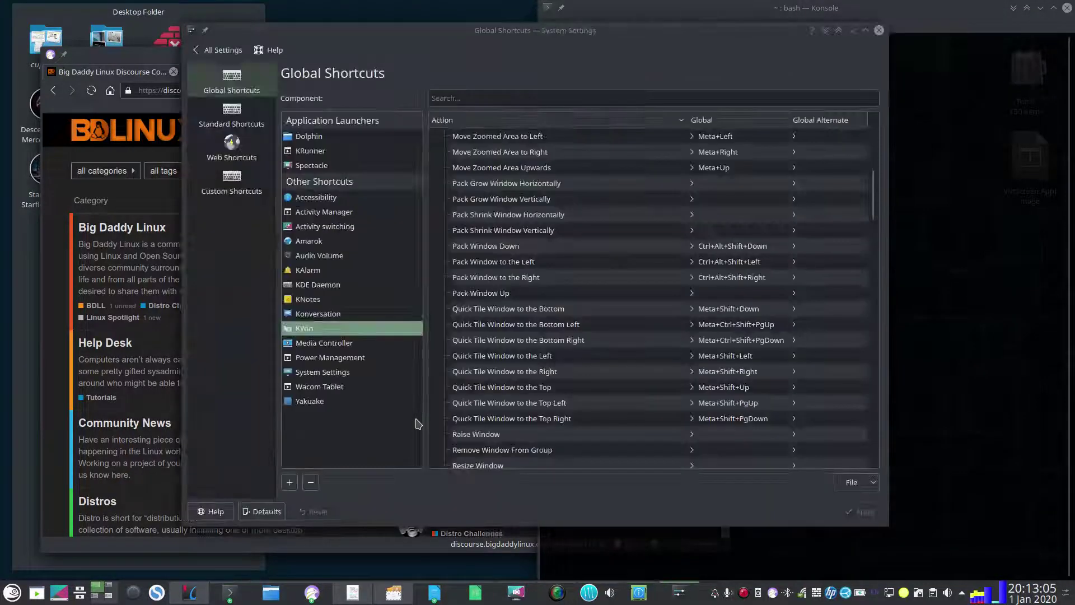
pyautogui.hotkey('alt', 'Tab')
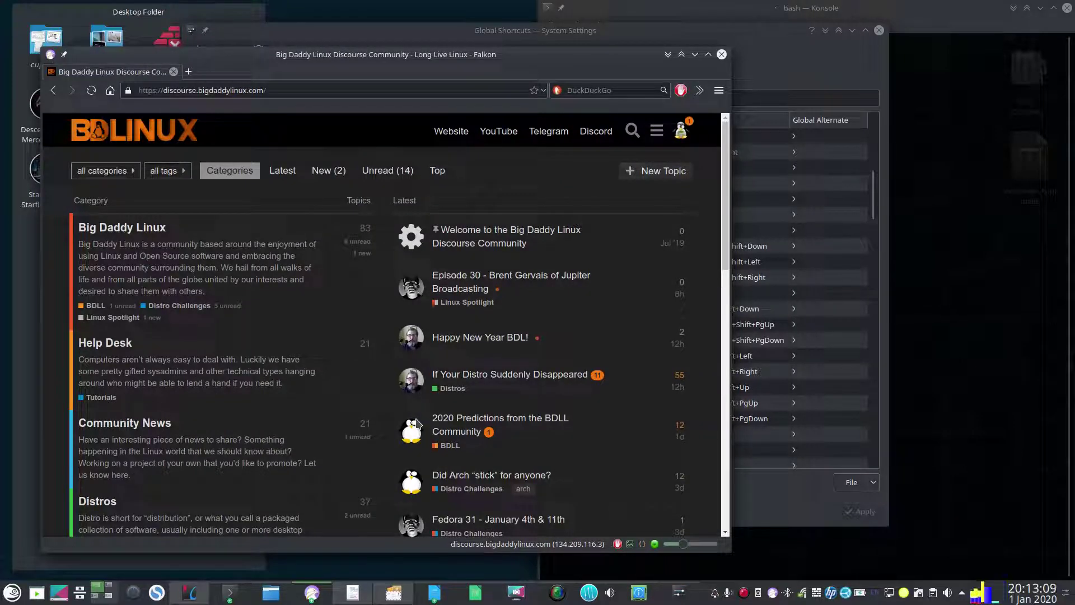
pyautogui.press('super+Left')
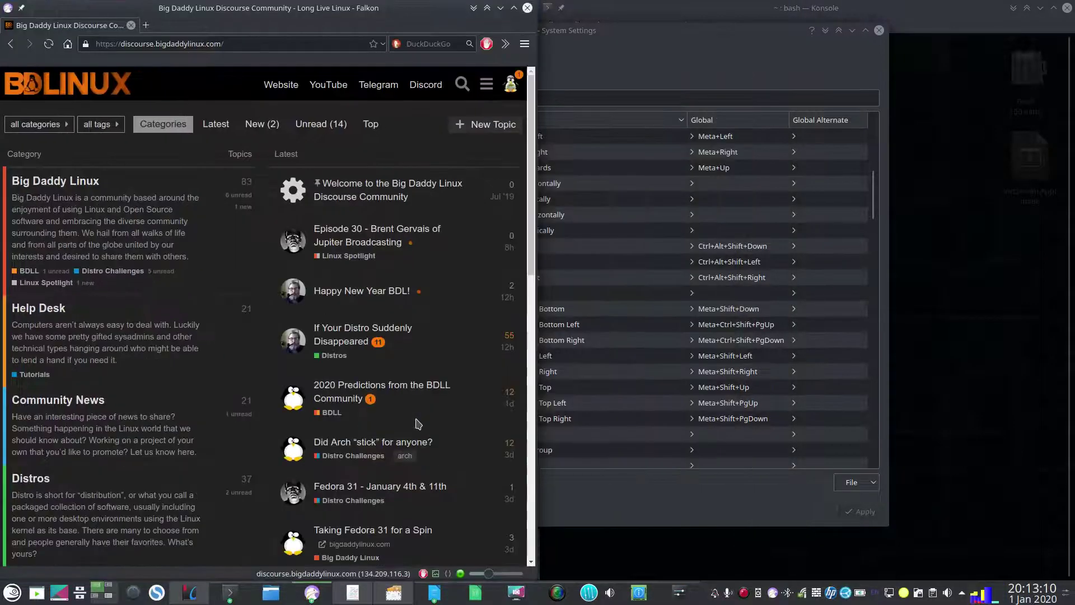
pyautogui.click(917, 24)
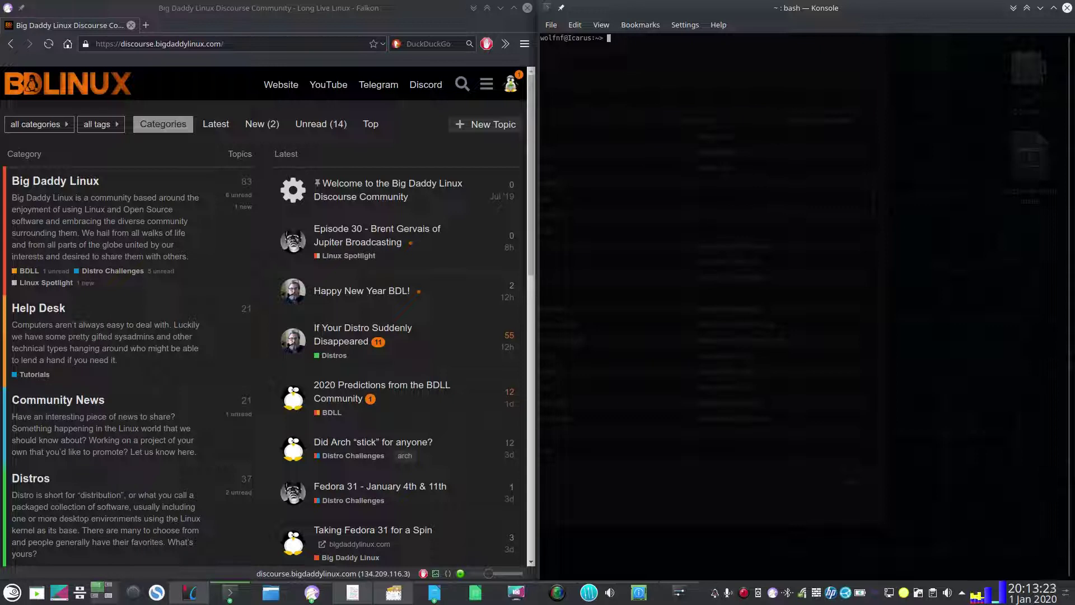
# - Quarter-tile the first Konsole into the top-right and Konsole <2> into the bottom-right quarter
pyautogui.press('super+shift+Page_Down')
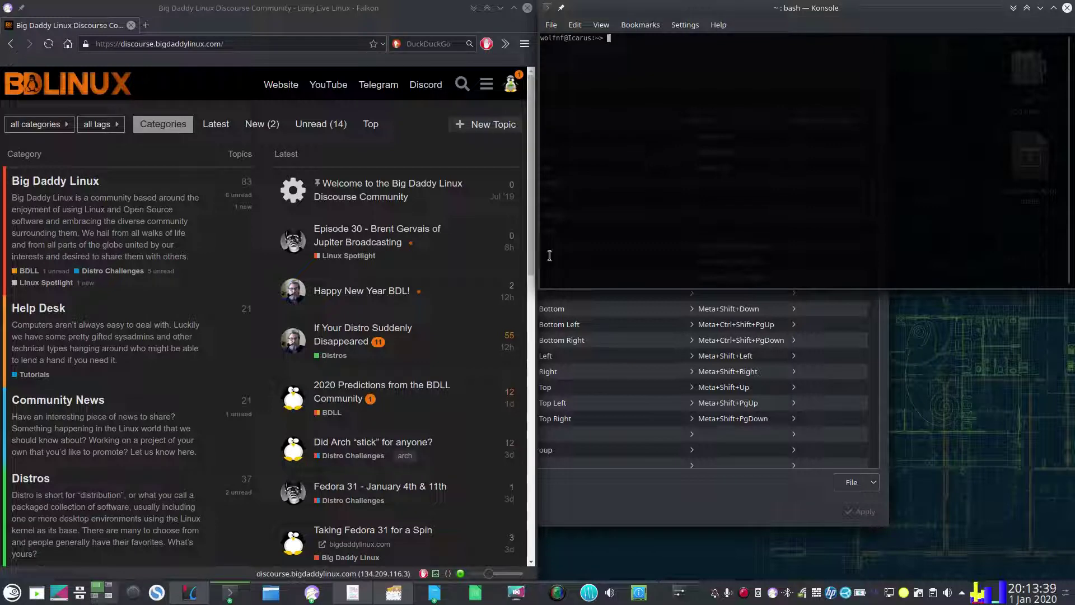
pyautogui.click(238, 596)
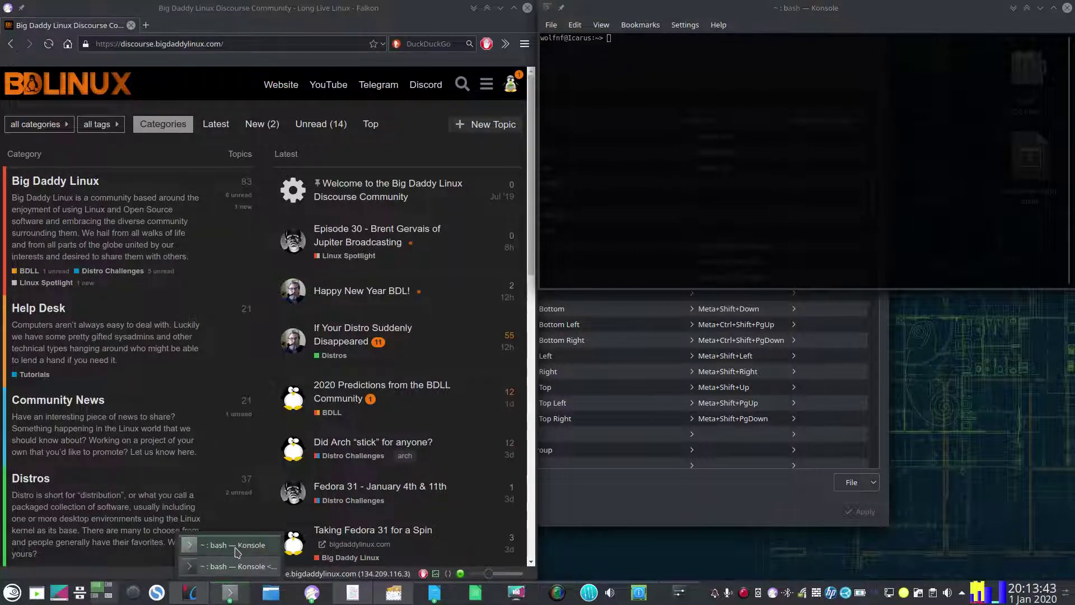
pyautogui.click(238, 567)
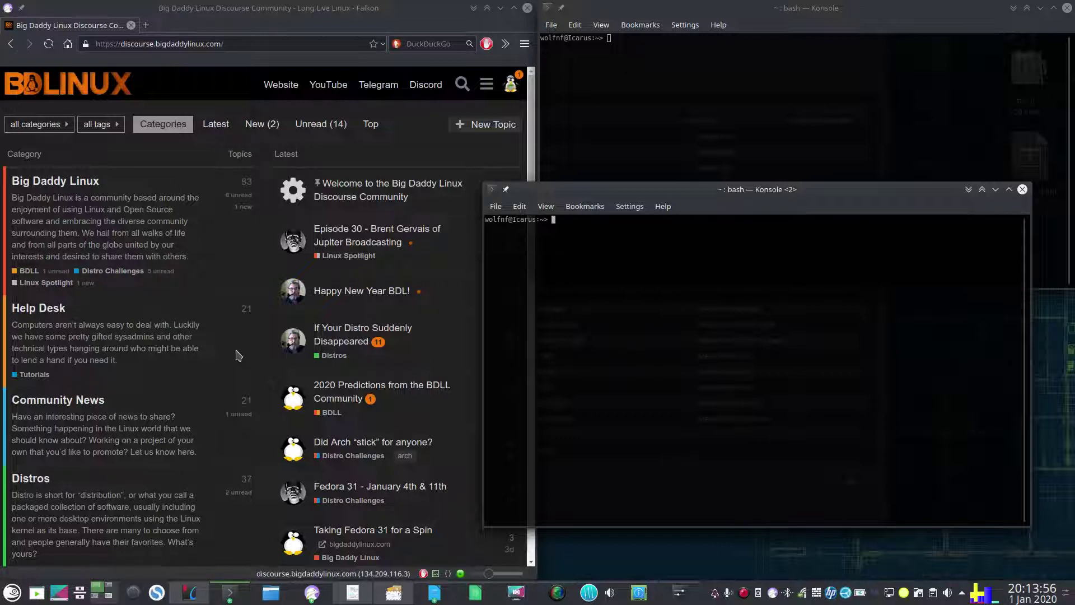
pyautogui.press('super+Down')
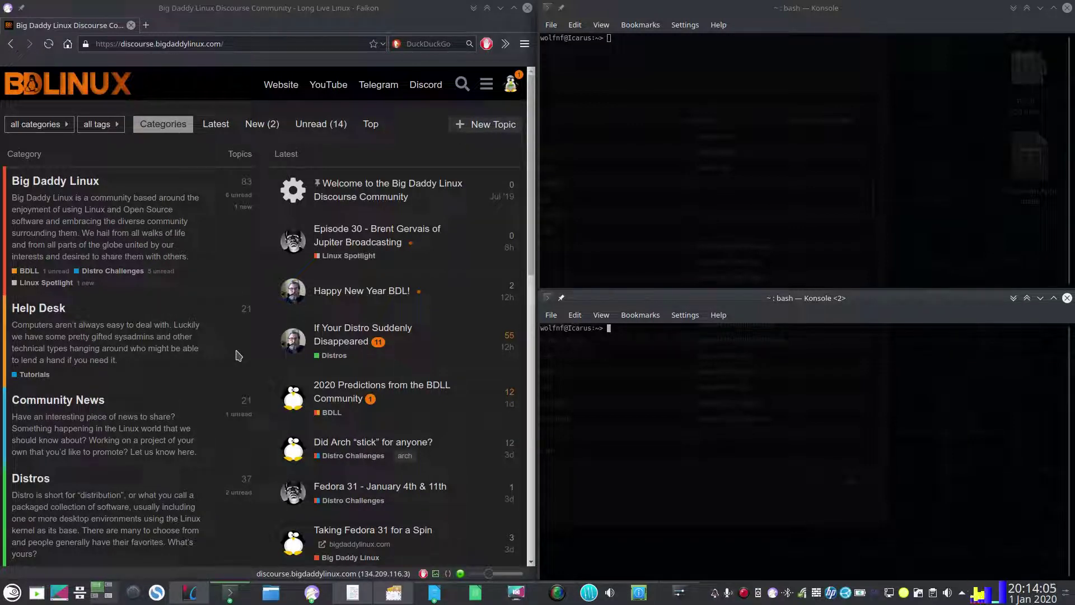
# - Raise the Destination Linux Community Falkon window and tile it right with Meta+Right
pyautogui.click(315, 599)
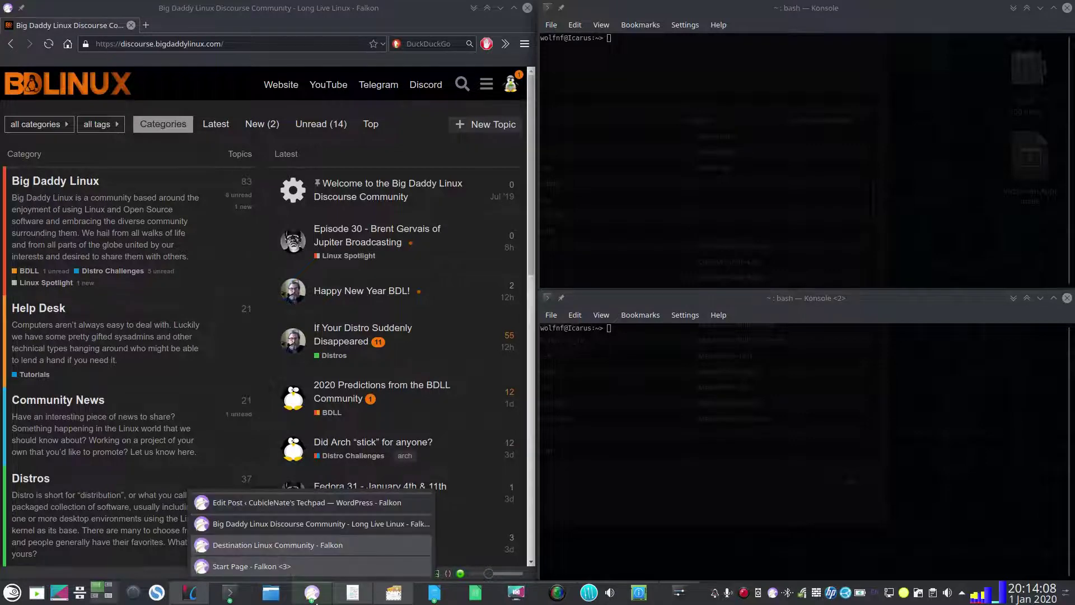
pyautogui.click(312, 549)
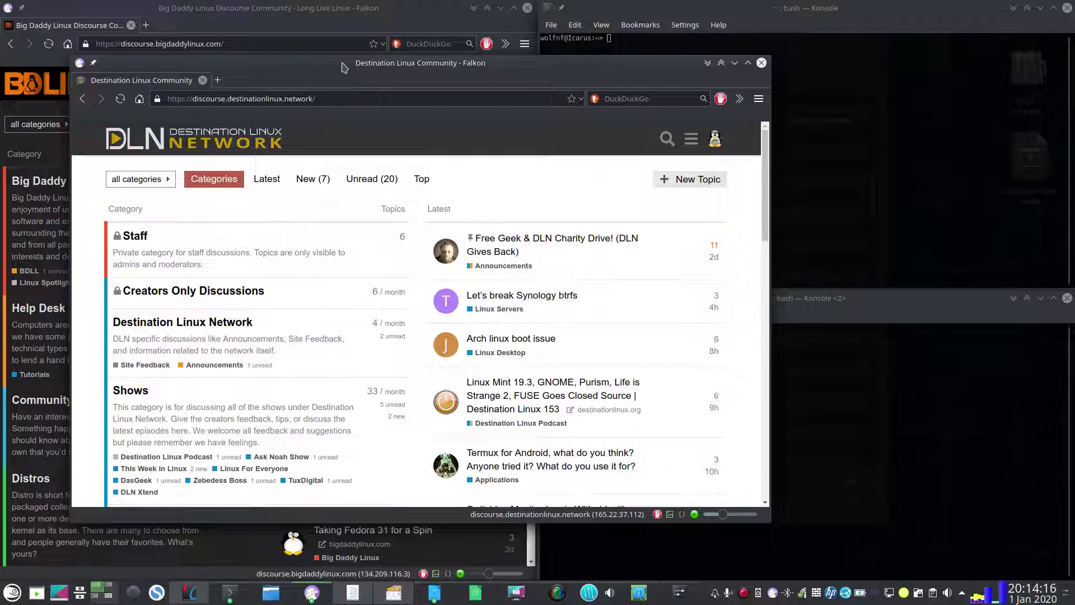
pyautogui.press('super+Right')
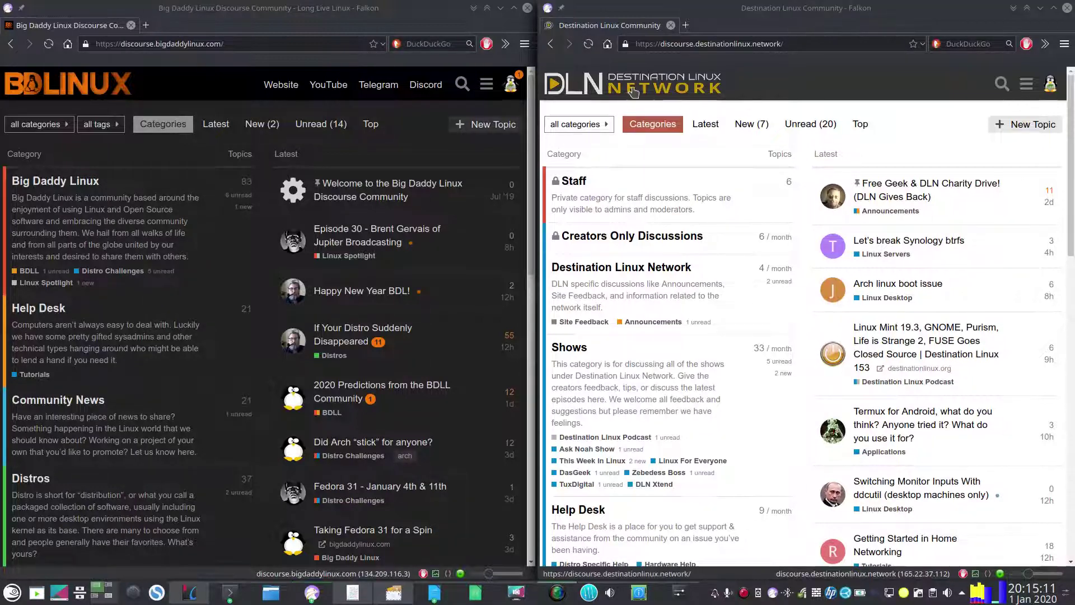
# - Raise and reposition the Global Shortcuts window, then scroll through KWin's shortcut list
pyautogui.click(679, 592)
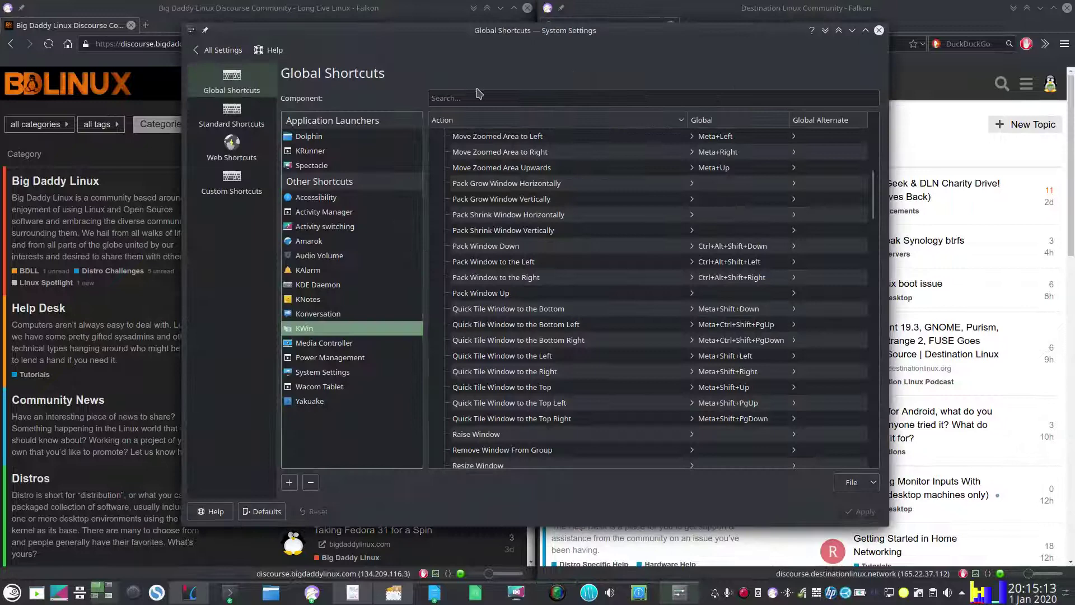
pyautogui.moveTo(498, 38); pyautogui.dragTo(462, 44)
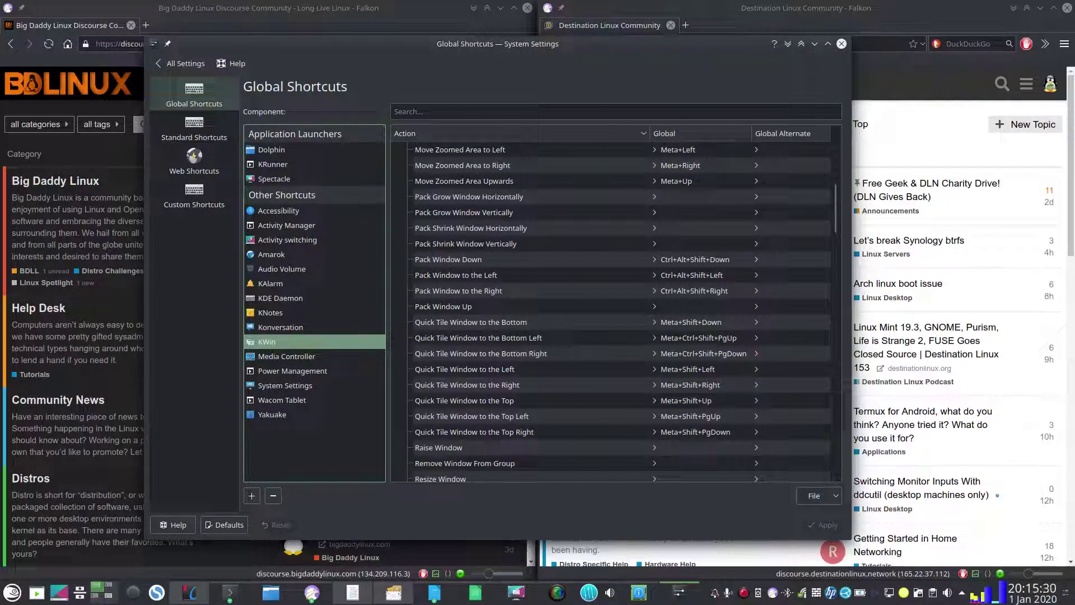
pyautogui.moveTo(507, 48); pyautogui.dragTo(538, 46)
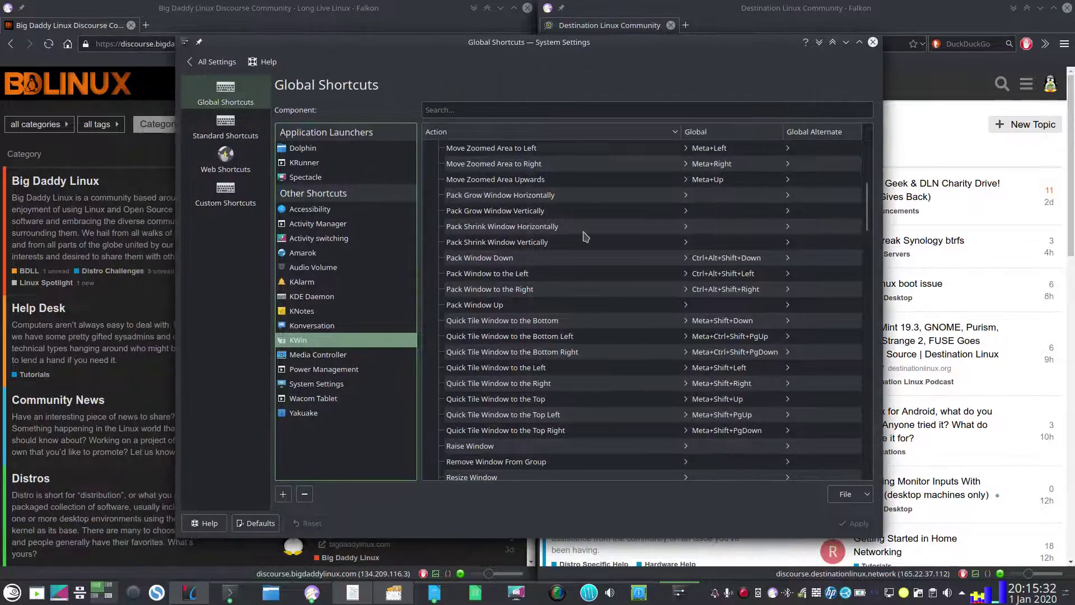
pyautogui.scroll(1, 557, 384)
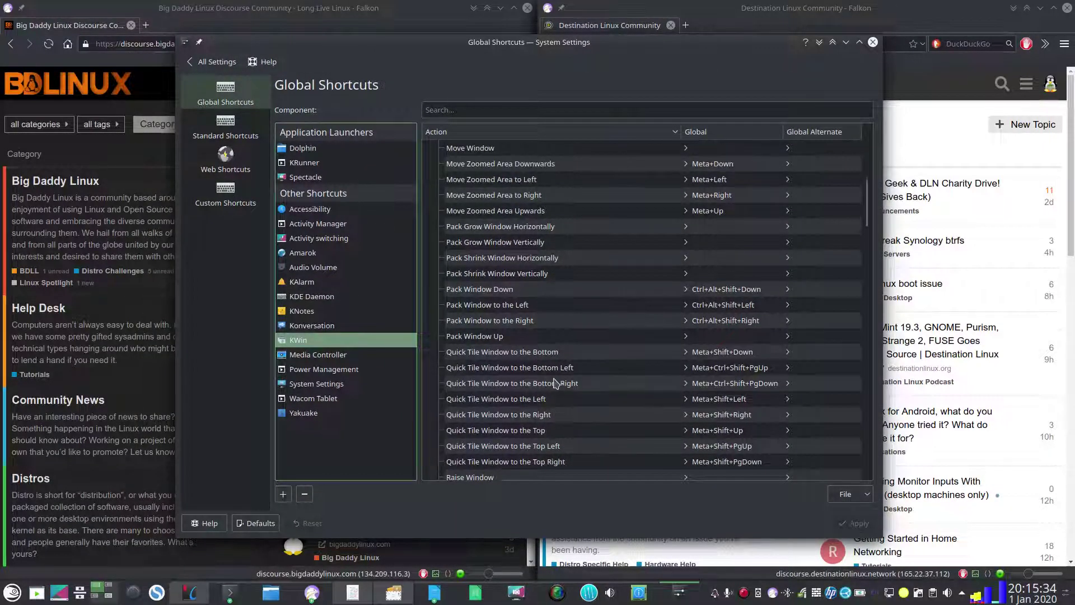
pyautogui.scroll(2, 554, 383)
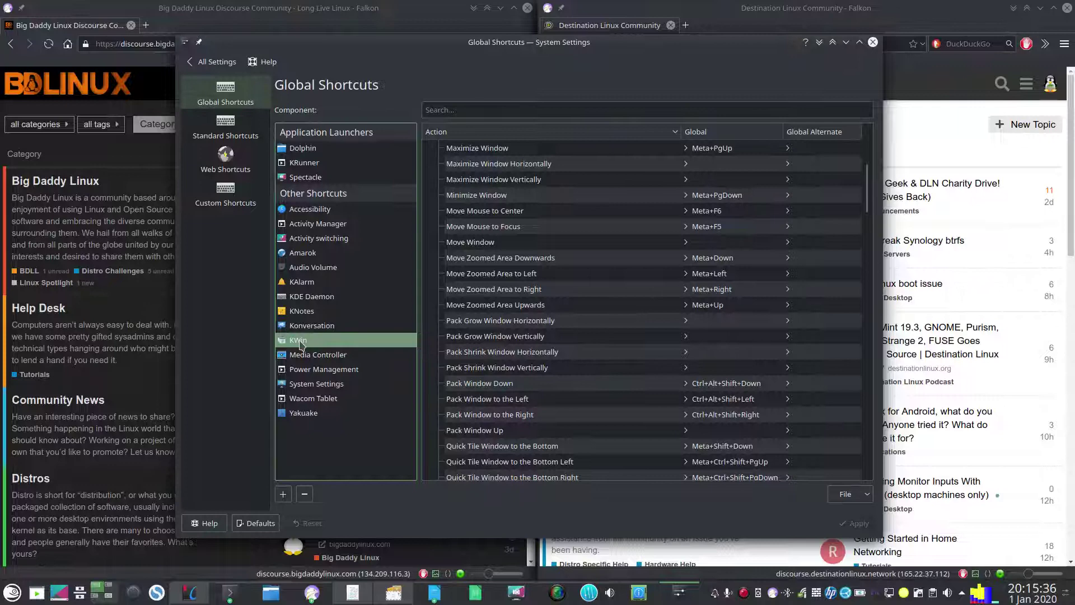
pyautogui.scroll(4, 566, 355)
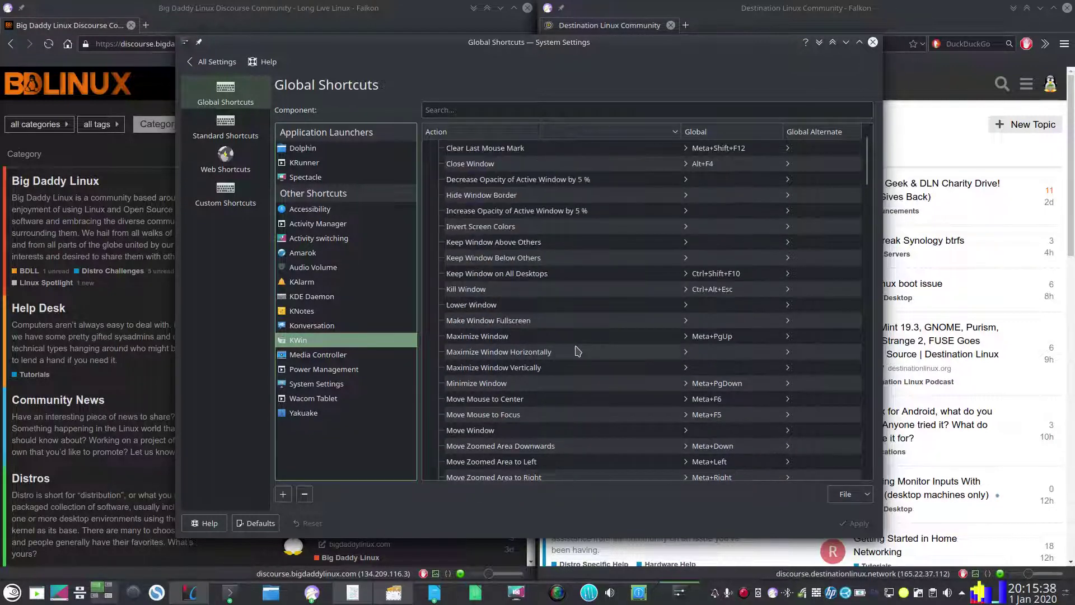
pyautogui.scroll(-20, 577, 350)
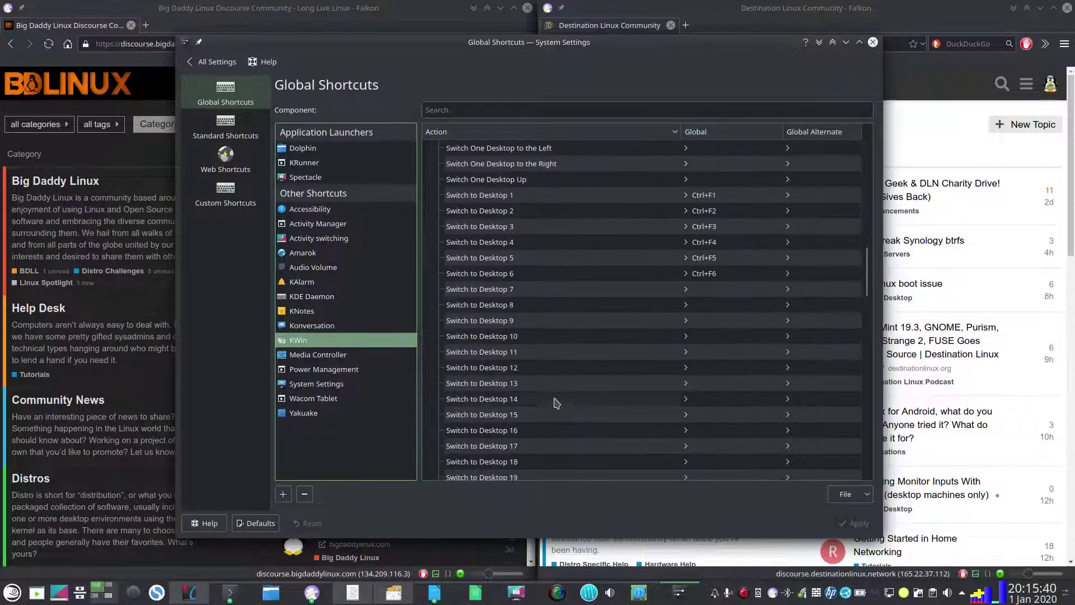
pyautogui.scroll(2, 563, 347)
pyautogui.scroll(-5, 567, 330)
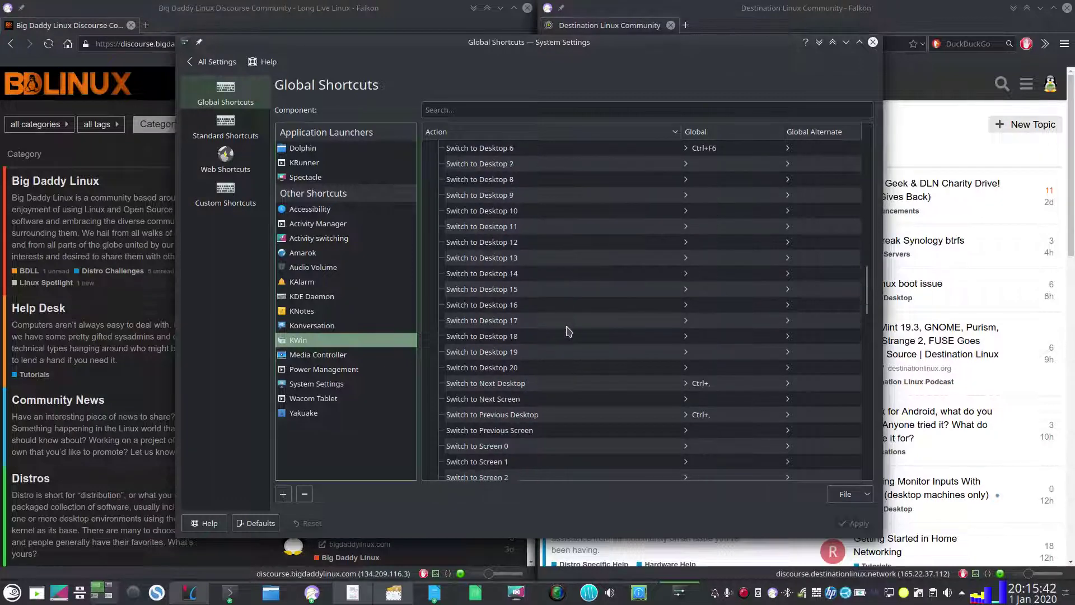
pyautogui.scroll(-7, 567, 331)
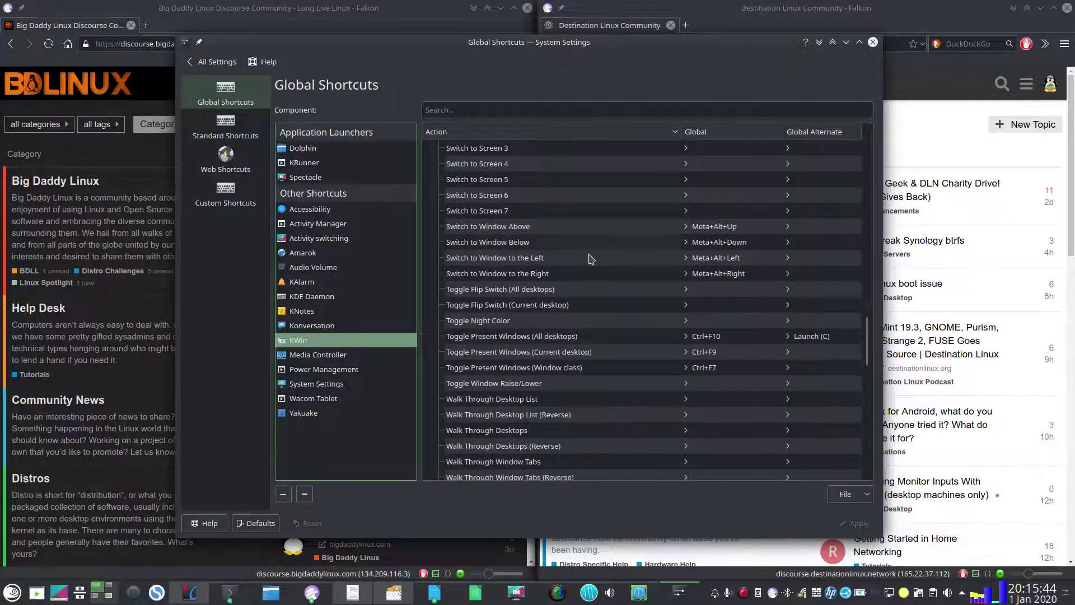
# - Expand Switch to Window Above, Below, Left and Right, then switch to KInfocenter
pyautogui.click(512, 230)
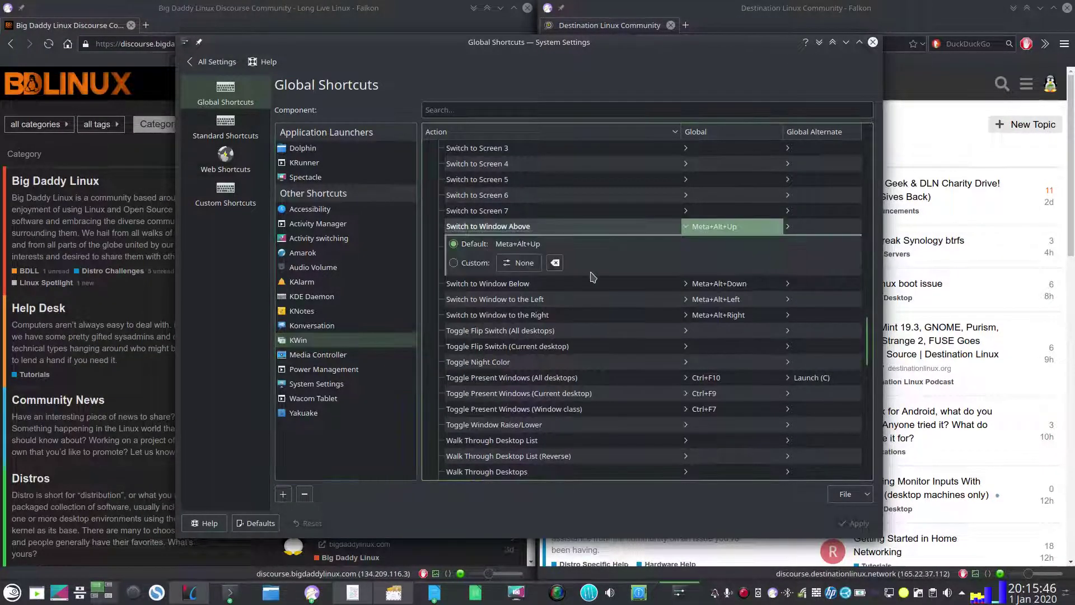
pyautogui.click(515, 285)
pyautogui.click(517, 301)
pyautogui.click(529, 316)
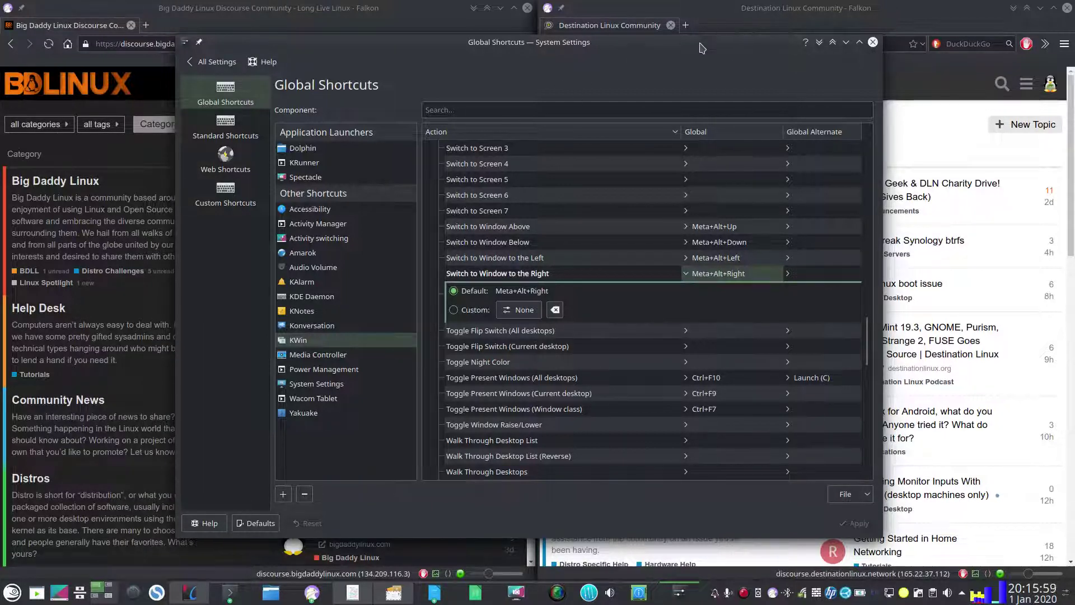
pyautogui.press('alt')
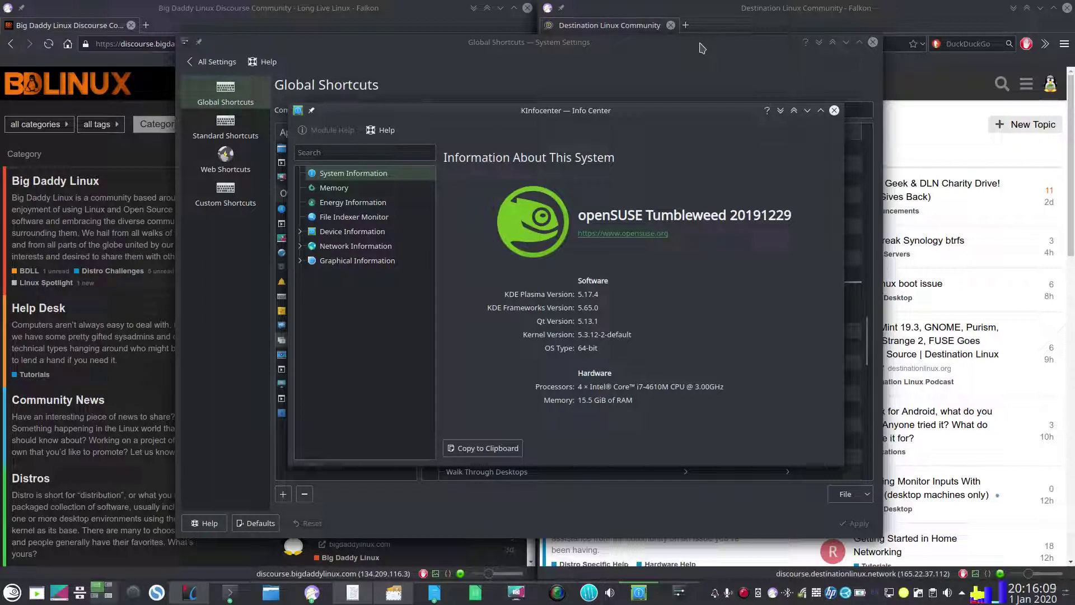
# - Cycle among the browser, info and settings windows with Meta+Alt+Left/Right, ending on Global Shortcuts
pyautogui.click(700, 45)
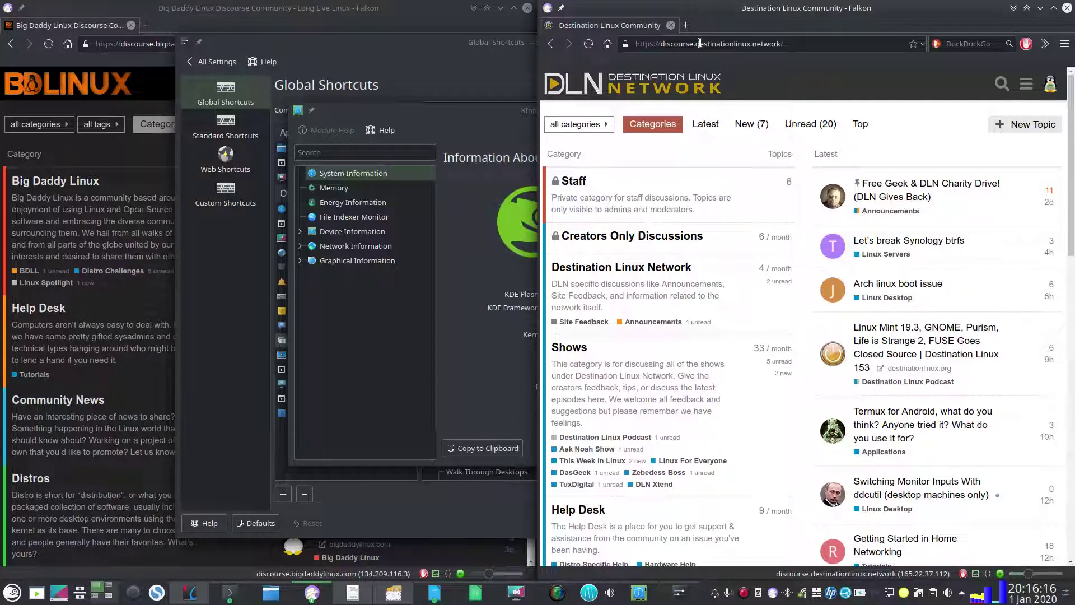
pyautogui.press('super+alt+Left')
pyautogui.press('super+alt+Right')
pyautogui.press('super+alt+Left')
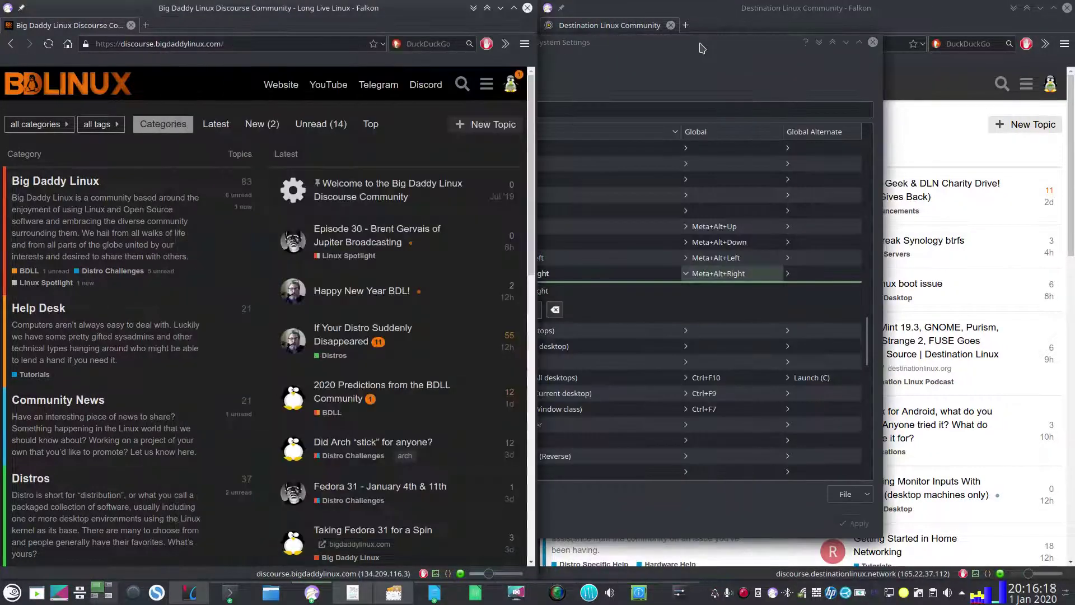
pyautogui.press('super+alt+Right')
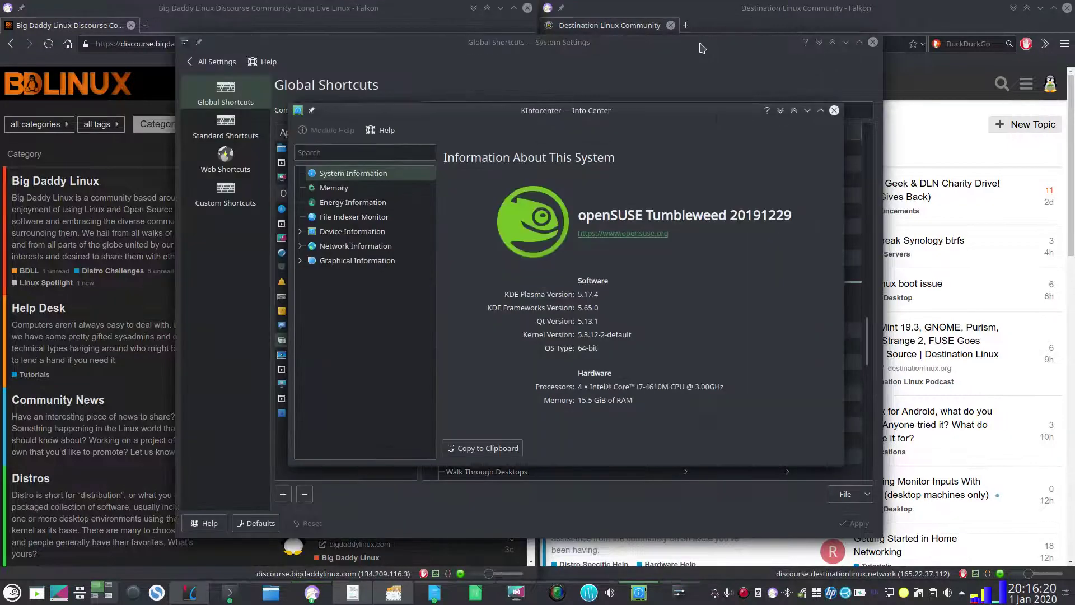
pyautogui.press('super+alt+Right')
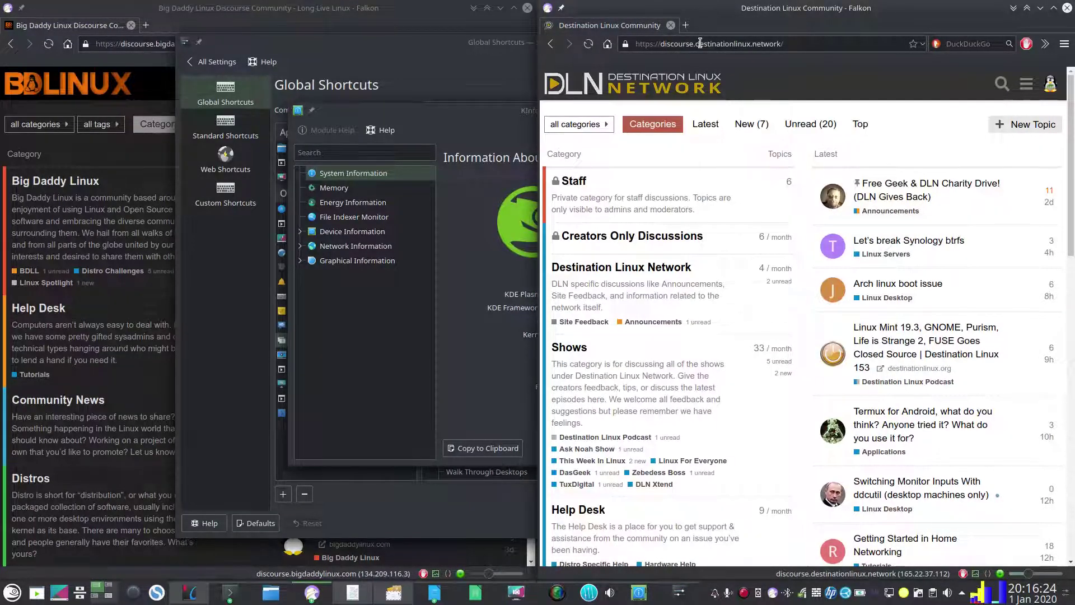
pyautogui.click(472, 48)
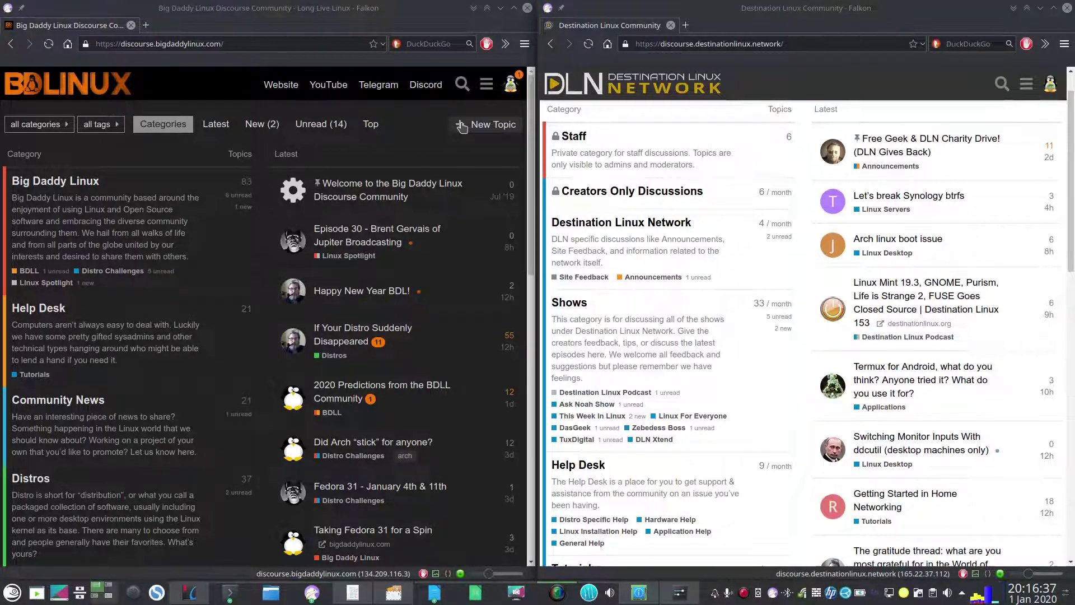
# - Close the top Konsole with Ctrl+D, focus the lower terminal, and restore the settings window
pyautogui.scroll(-3, 762, 224)
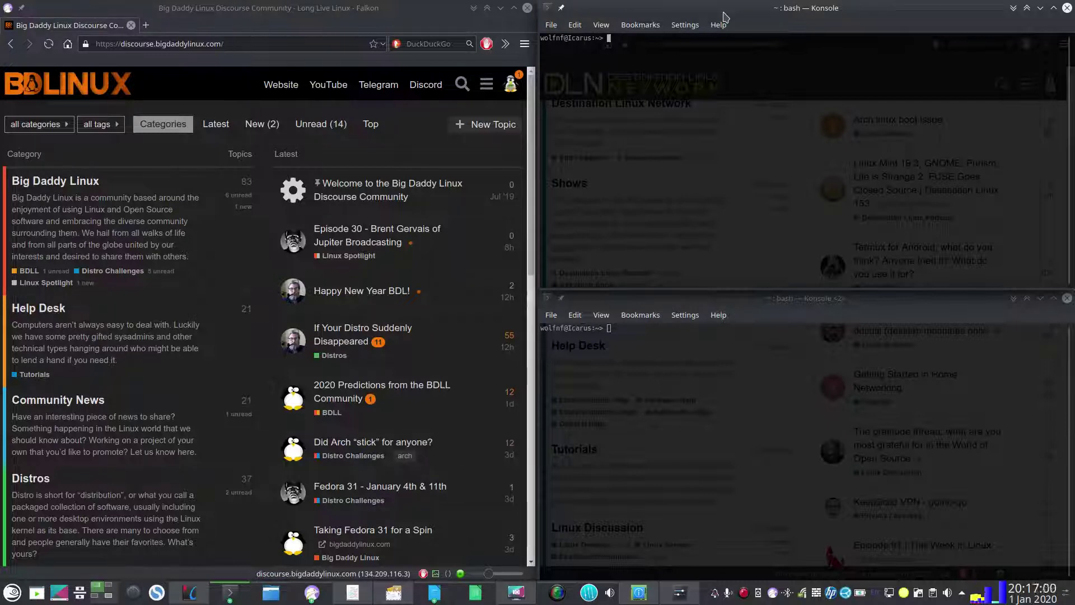
pyautogui.hotkey('ctrl', 'd')
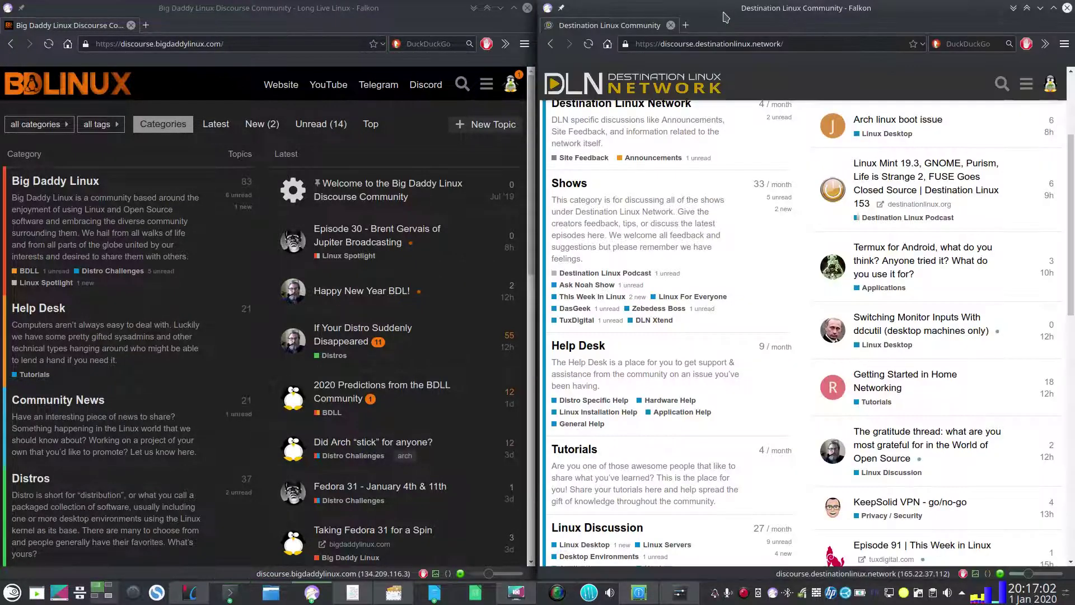
pyautogui.hotkey('alt', 'Tab')
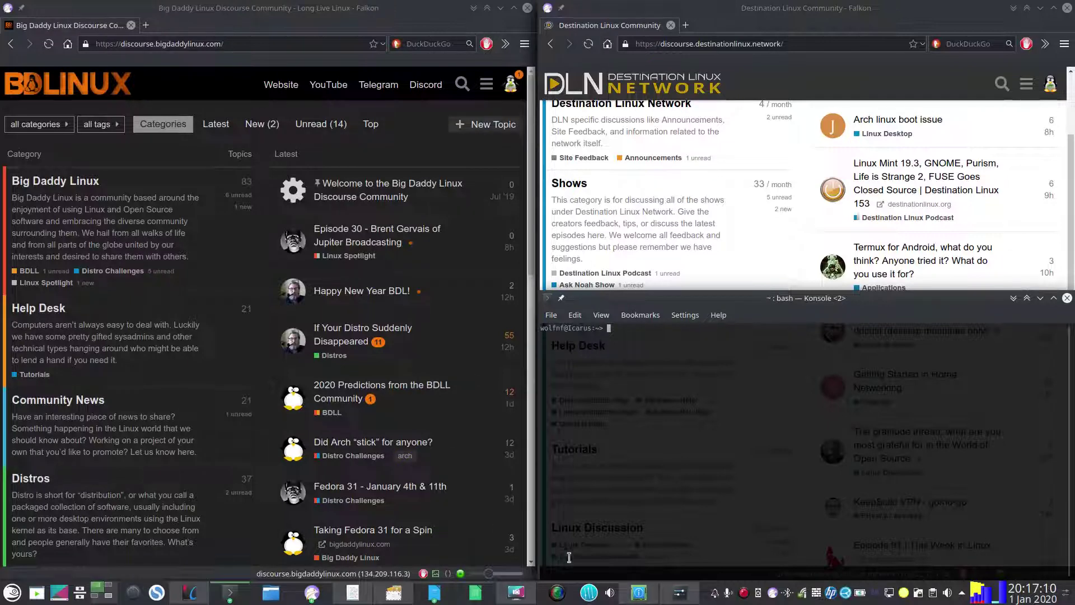
pyautogui.click(679, 592)
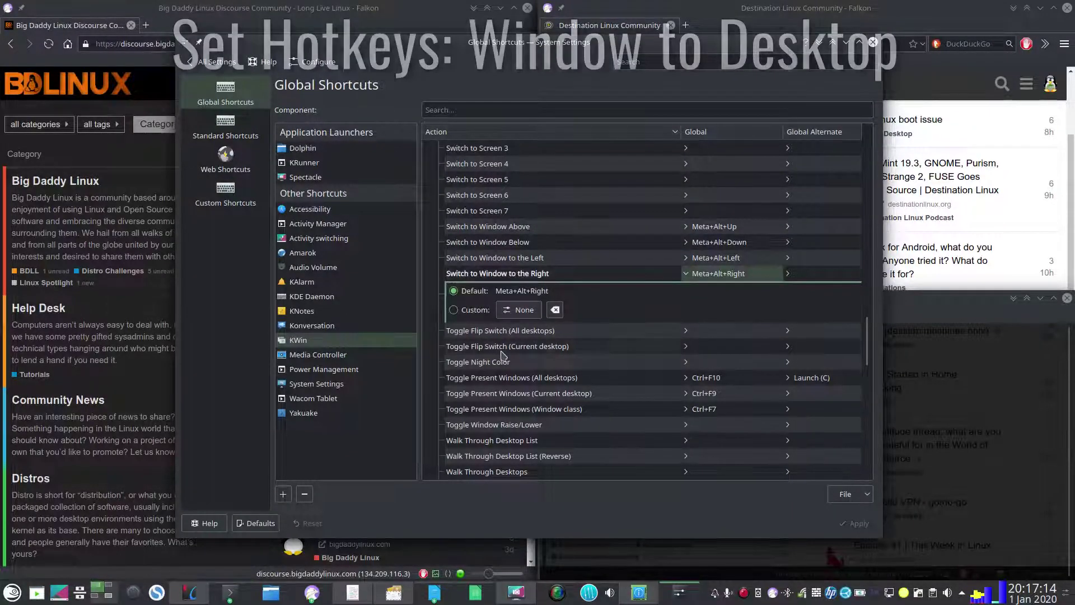
# - Scroll to KWin's Window to Desktop entries, then raise the Destination Linux Falkon window
pyautogui.scroll(-7, 513, 364)
pyautogui.scroll(-5, 512, 364)
pyautogui.scroll(2, 535, 271)
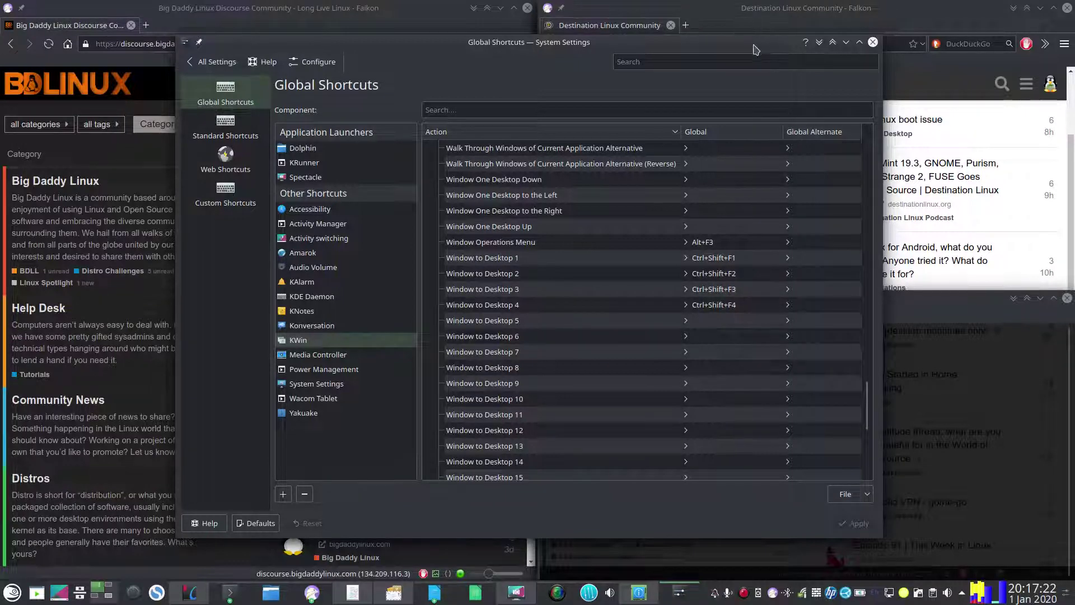
pyautogui.click(749, 21)
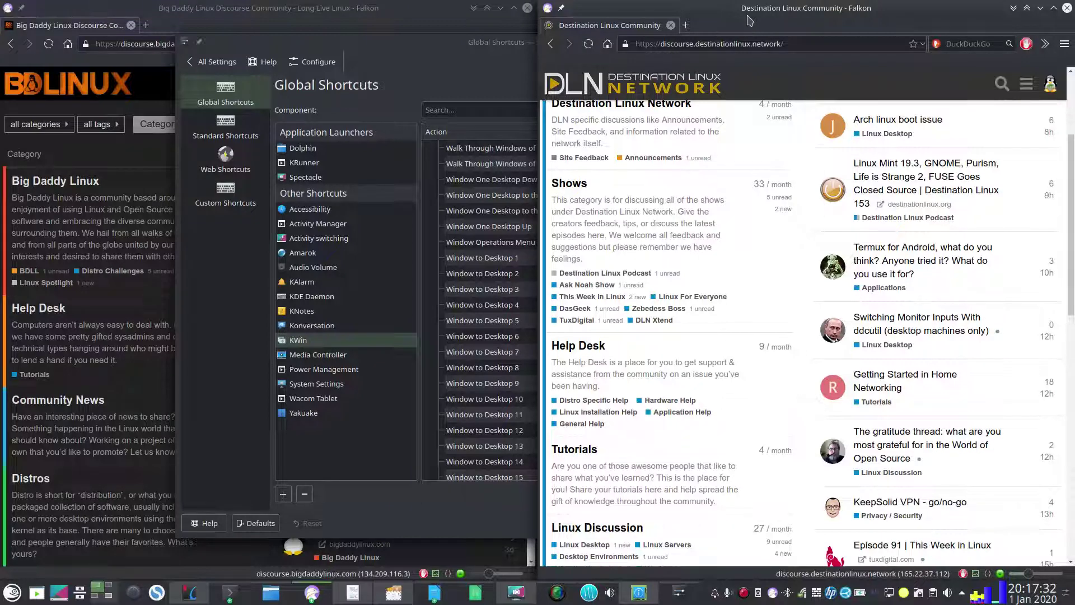
# - Close the browser and a terminal, then tile Konsole left, into the bottom-left quarter, and back
pyautogui.hotkey('alt', 'F4')
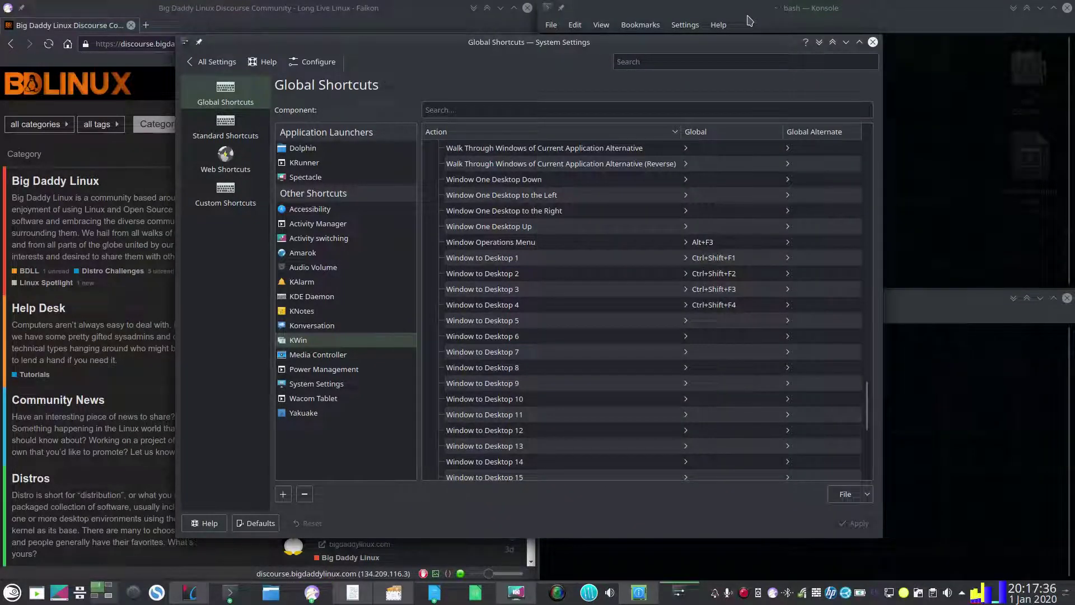
pyautogui.click(749, 21)
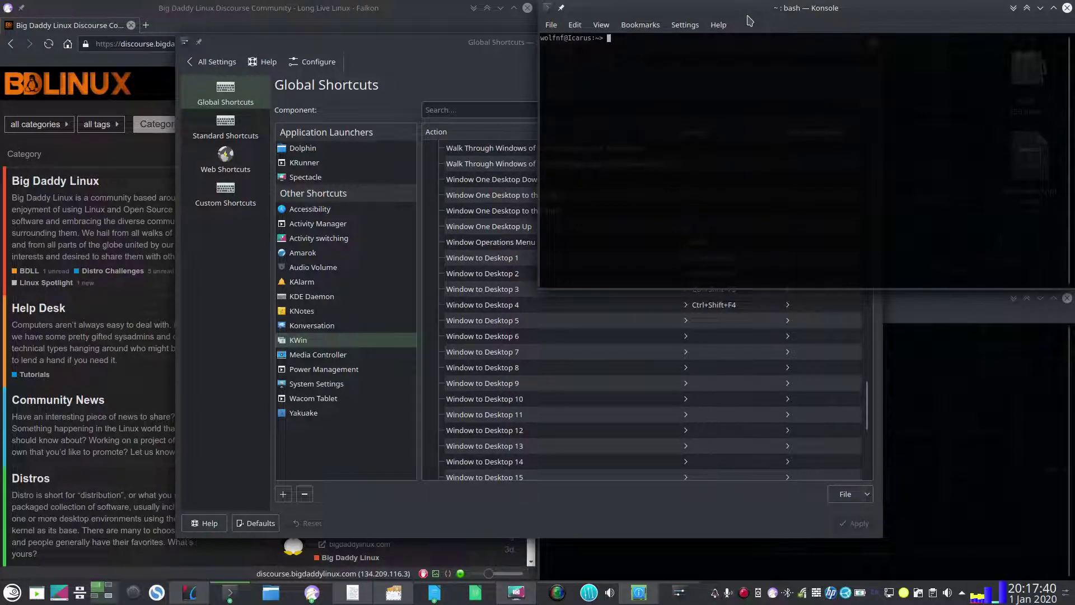
pyautogui.hotkey('ctrl', 'd')
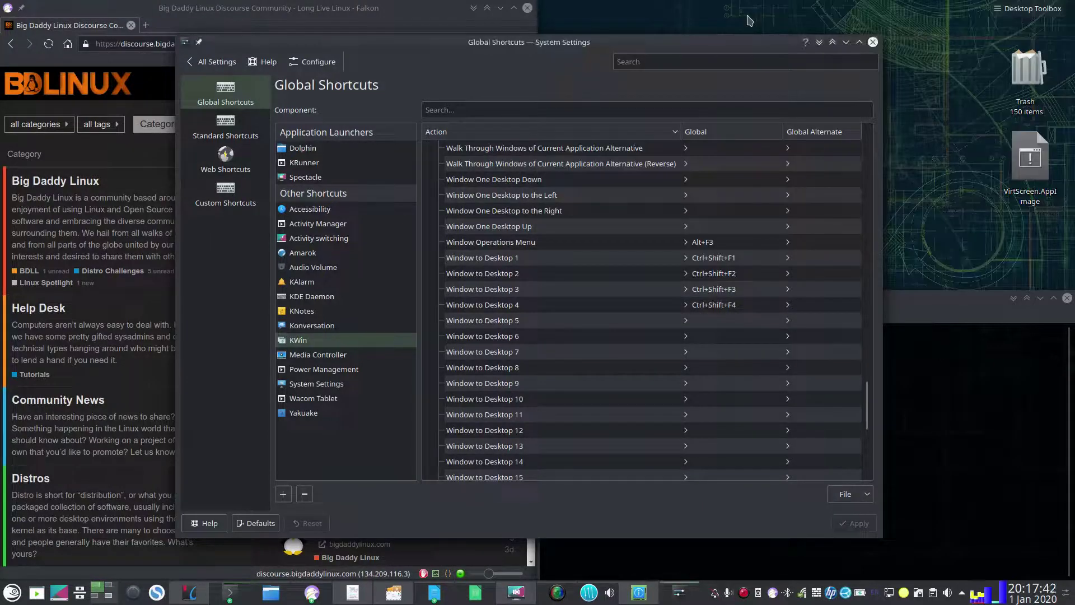
pyautogui.hotkey('ctrl', 'F2')
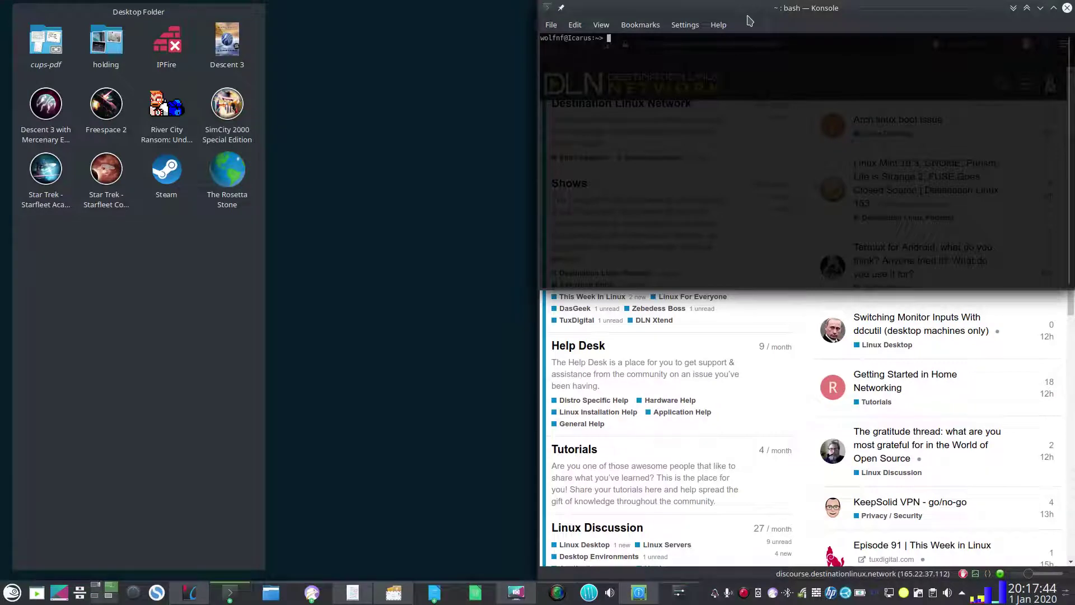
pyautogui.press('super+Left')
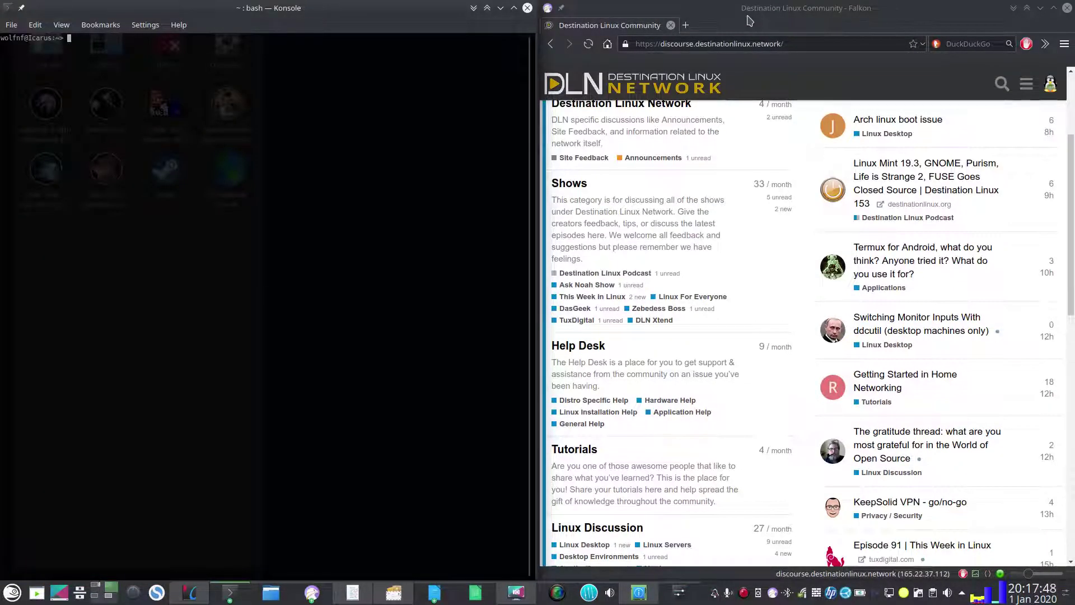
pyautogui.press('super+Down')
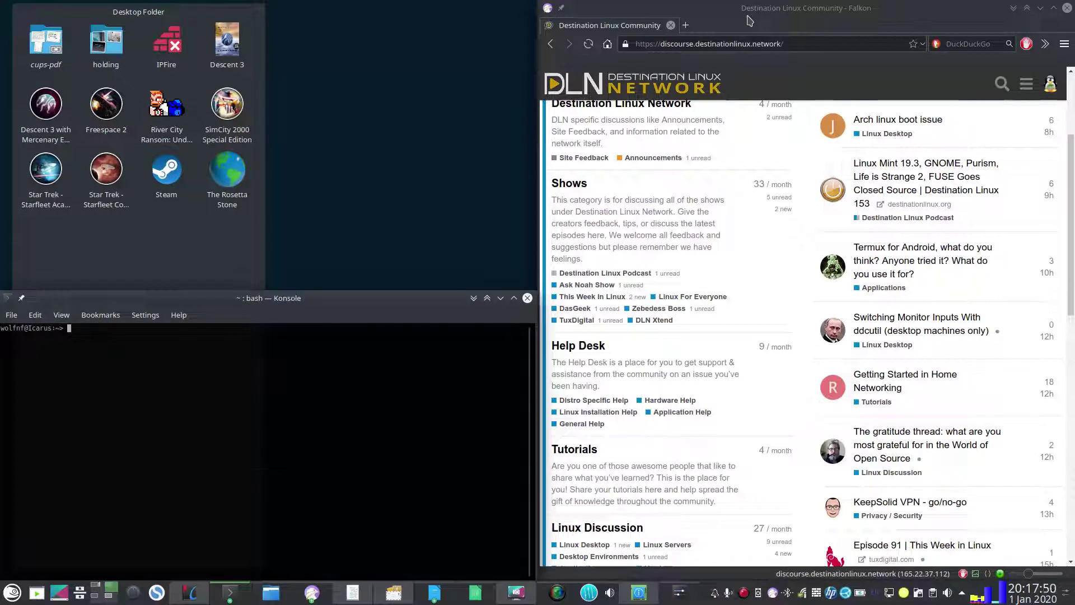
pyautogui.press('super+Up')
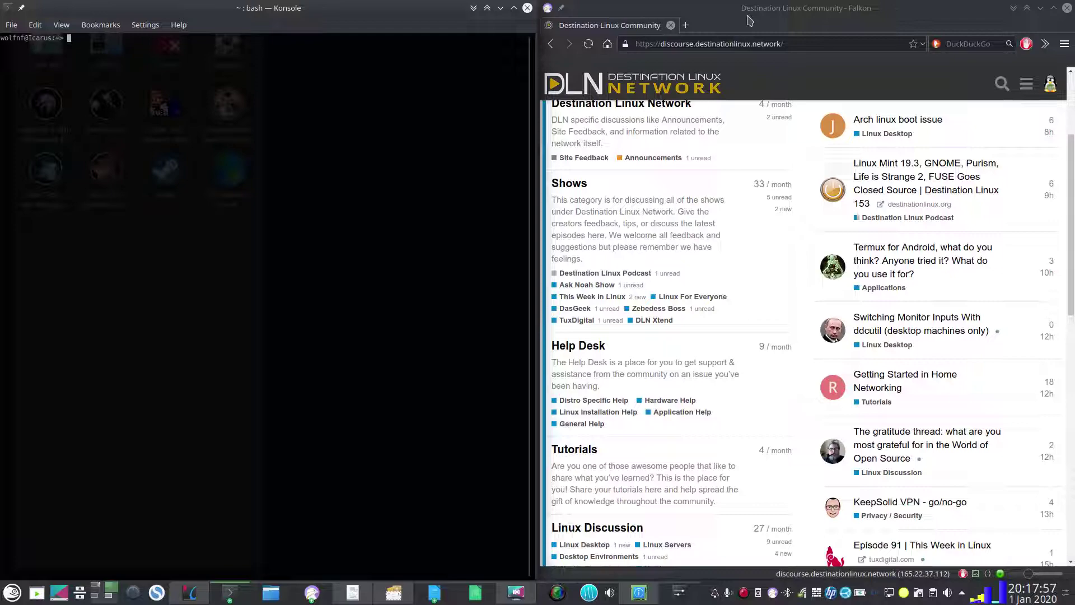
# - Test Ctrl+F1/F2 desktop switching and Ctrl+F12 Show Desktop, then tile Konsole to the right half
pyautogui.hotkey('ctrl', 'F2')
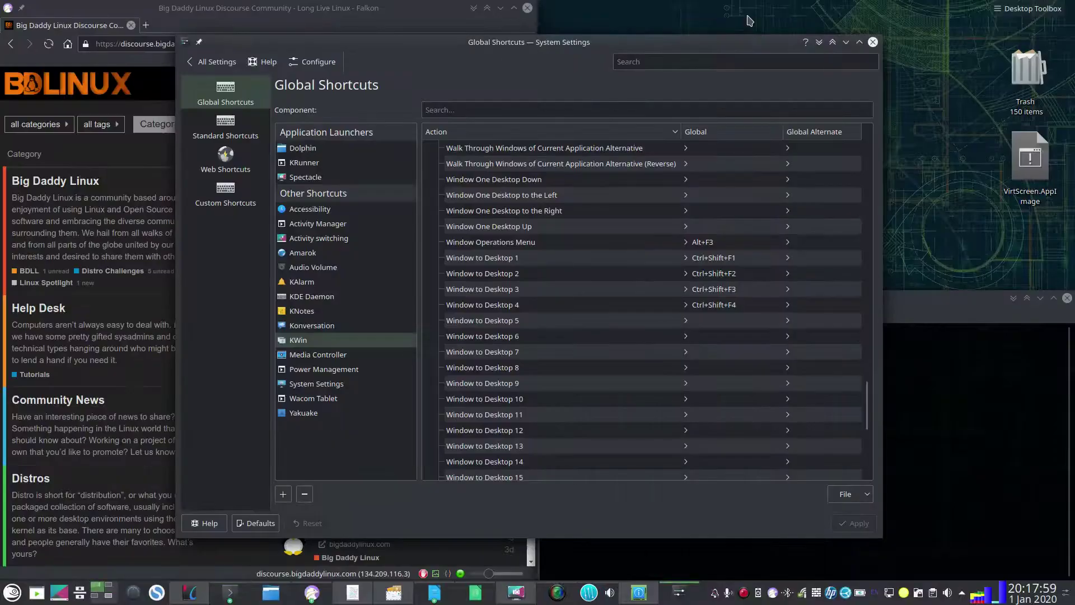
pyautogui.hotkey('ctrl', 'F1')
pyautogui.hotkey('ctrl', 'F2')
pyautogui.hotkey('ctrl', 'F12')
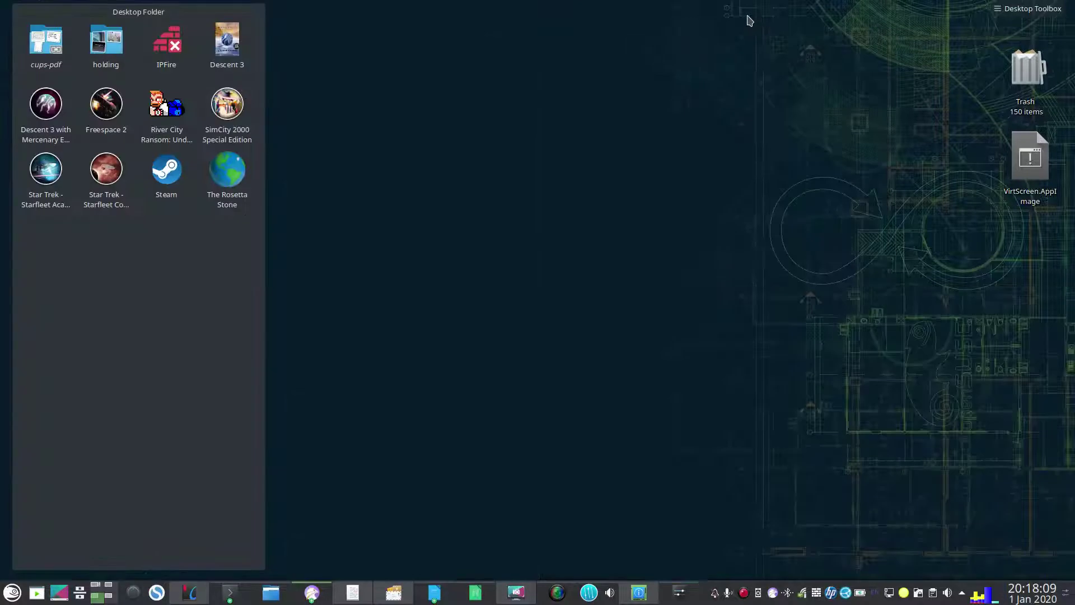
pyautogui.hotkey('ctrl', 'F12')
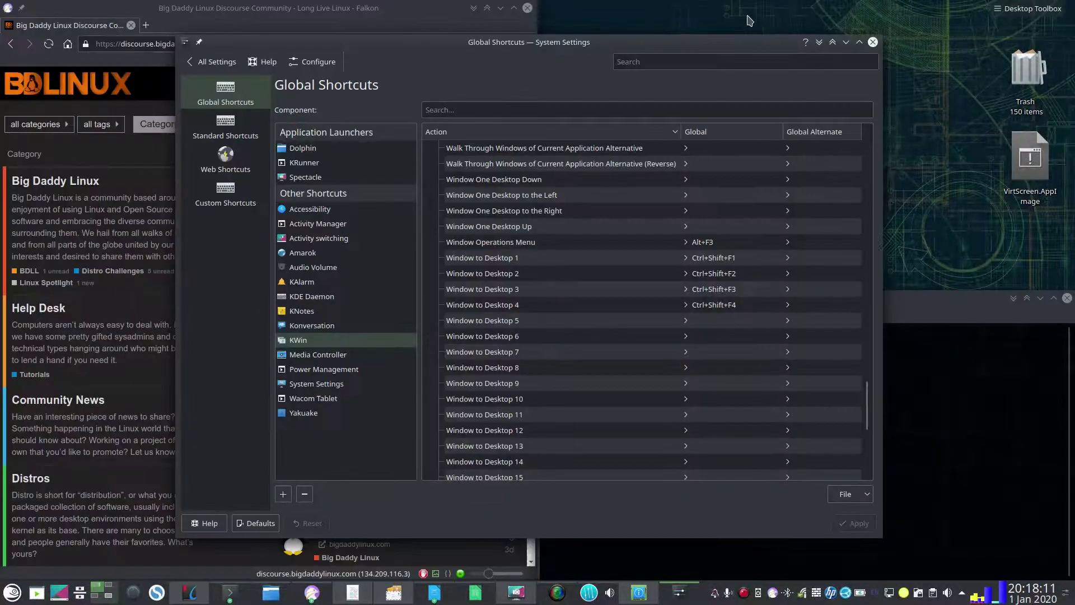
pyautogui.hotkey('alt', 'F4')
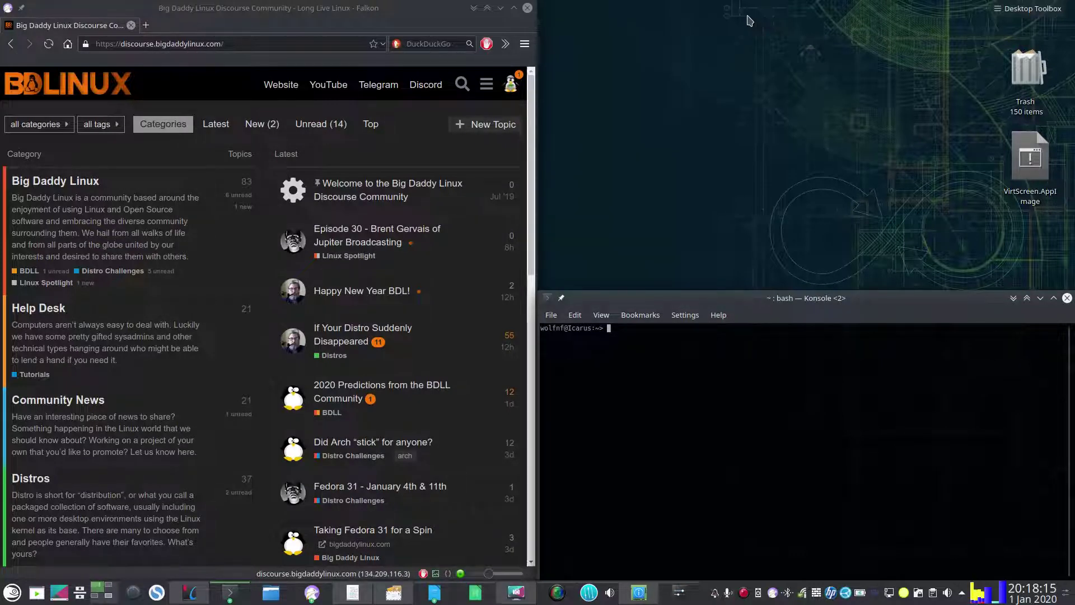
pyautogui.press('super+Right')
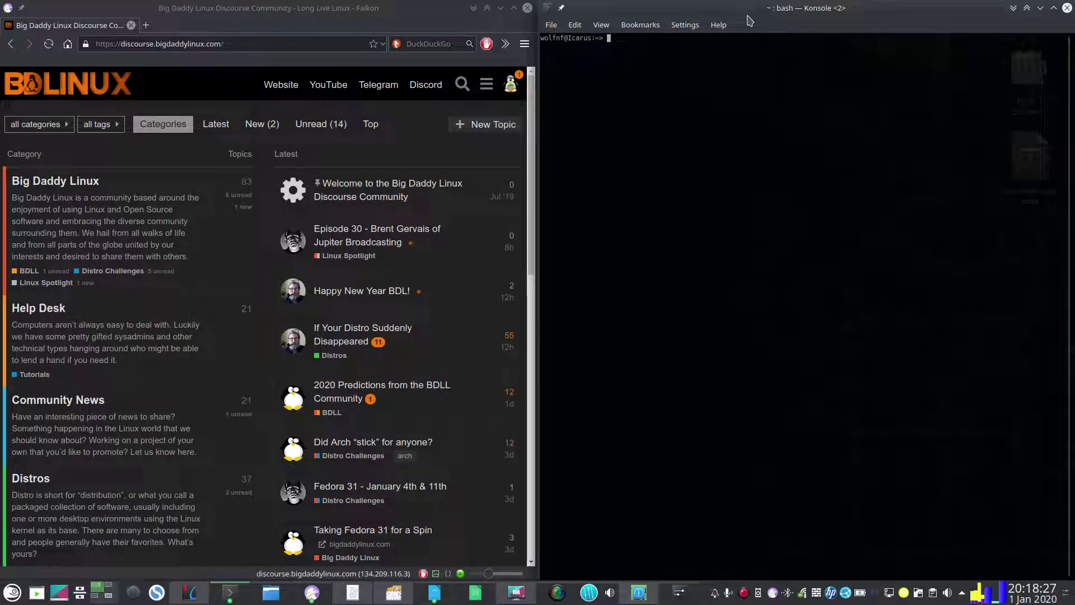
# - Cycle through virtual desktops 1–4 with Ctrl+F1–F4, ending on desktop 2
pyautogui.hotkey('ctrl', 'F1')
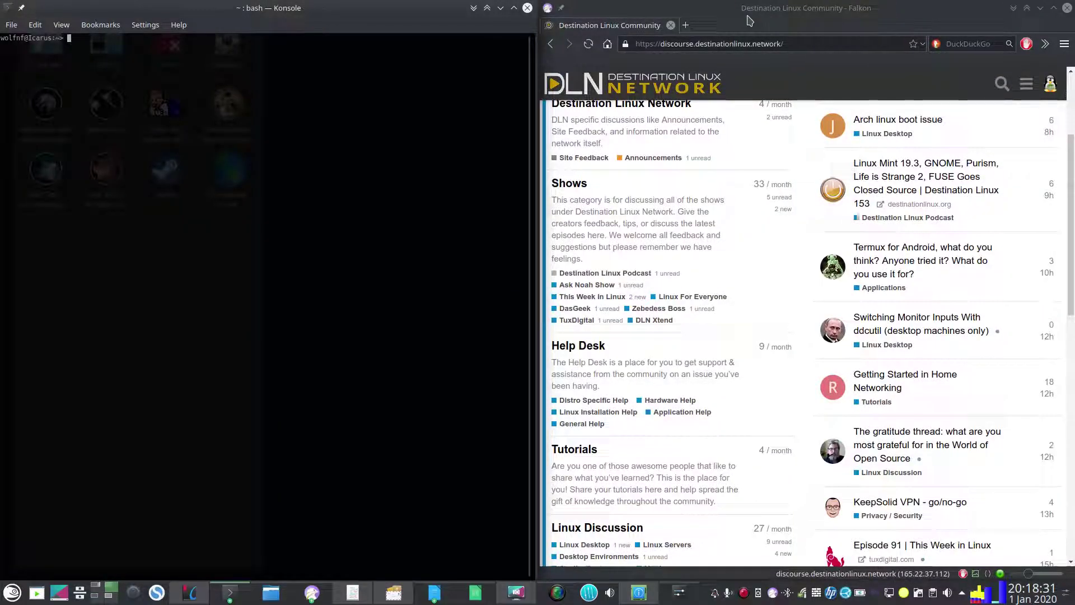
pyautogui.hotkey('ctrl', 'F2')
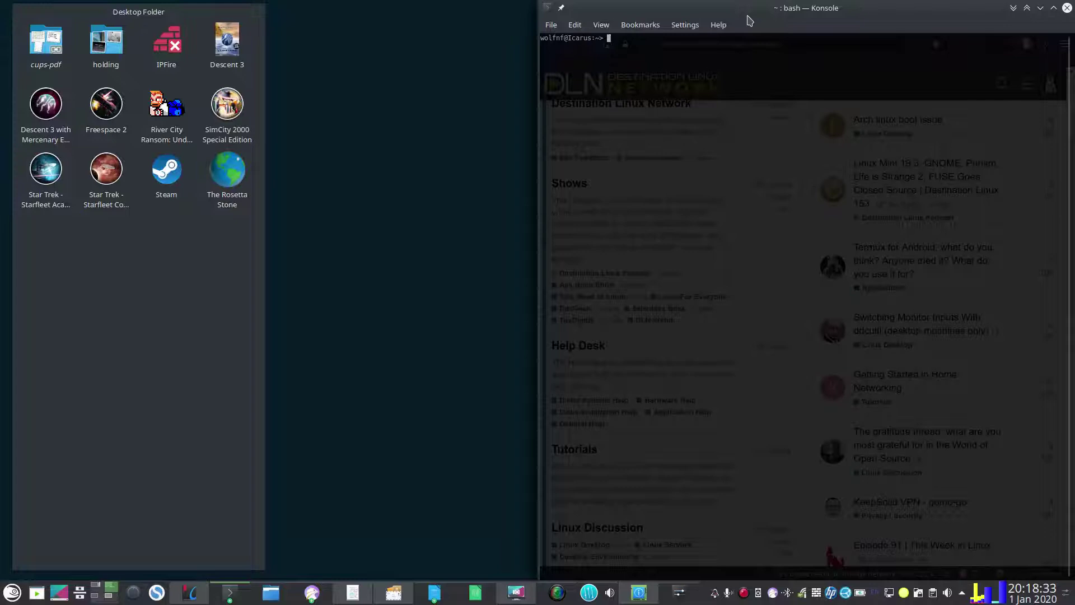
pyautogui.hotkey('ctrl', 'F3')
pyautogui.hotkey('ctrl', 'F4')
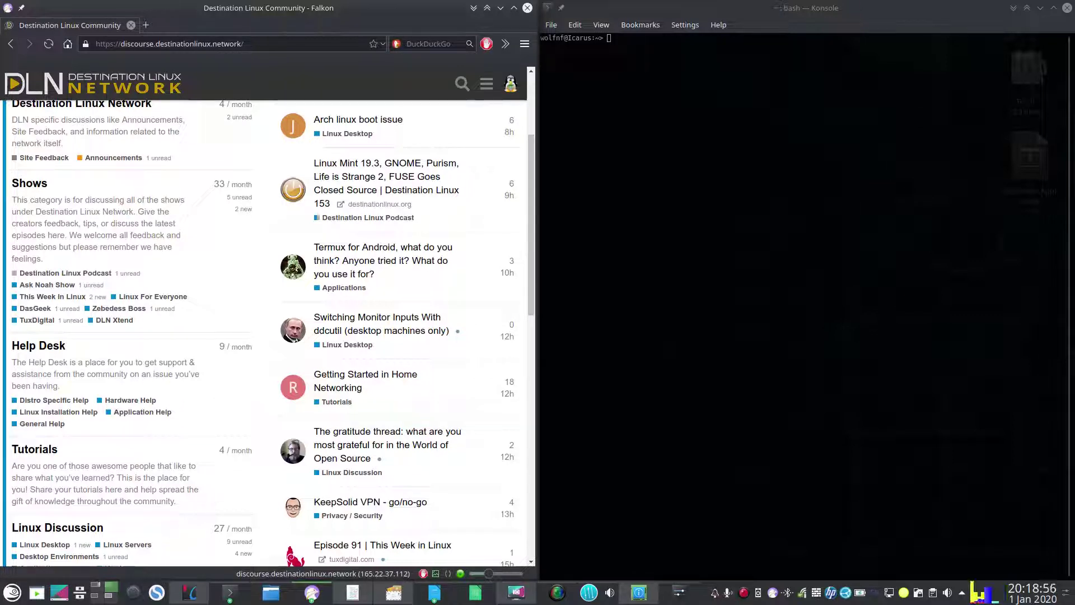
pyautogui.hotkey('ctrl', 'F2')
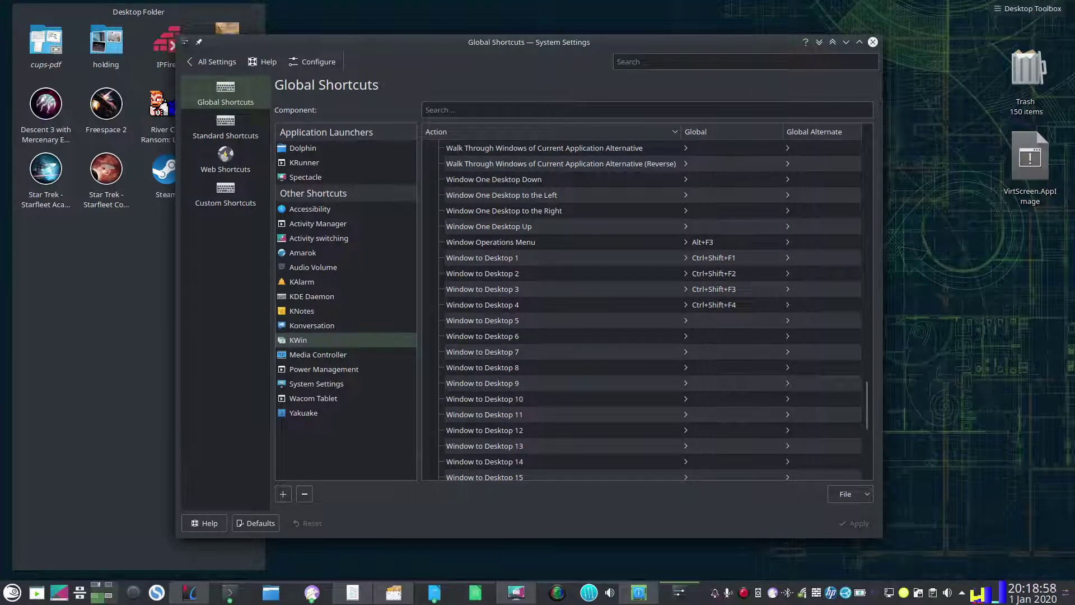
pyautogui.scroll(12, 641, 217)
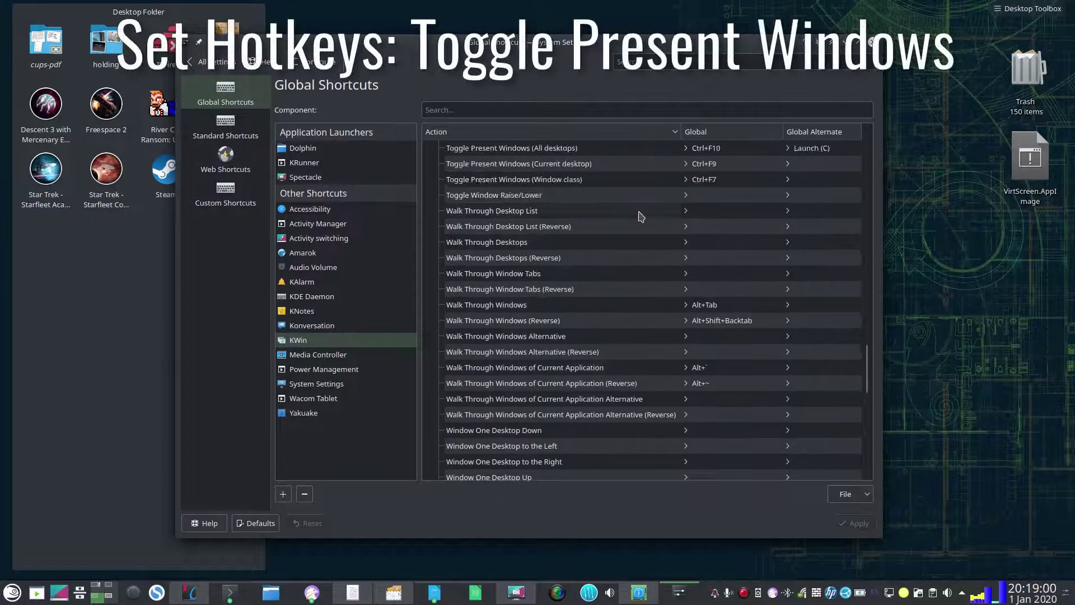
pyautogui.scroll(20, 641, 218)
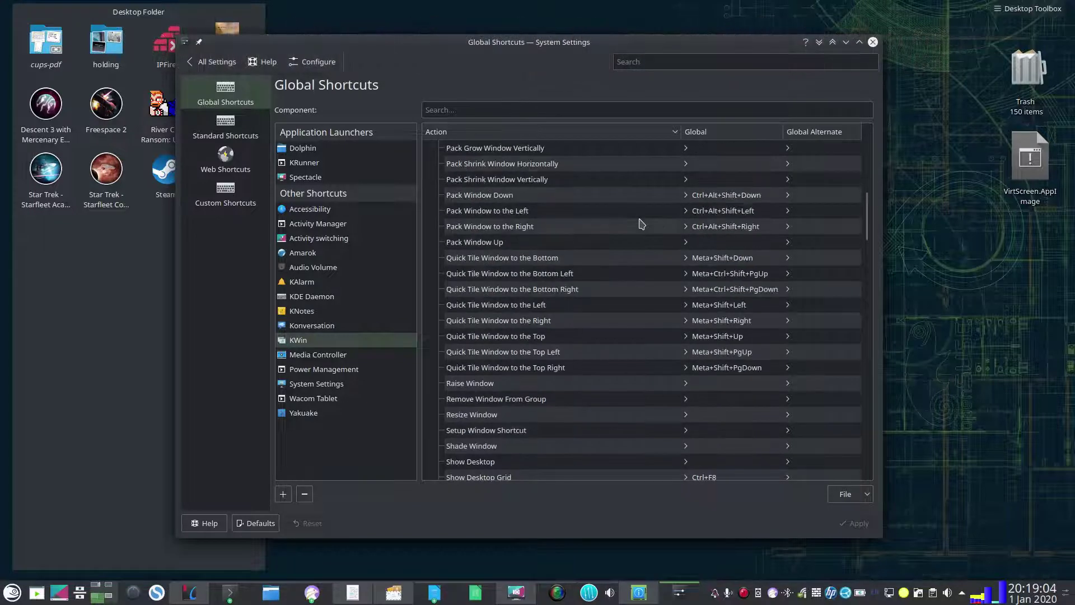
pyautogui.scroll(4, 641, 224)
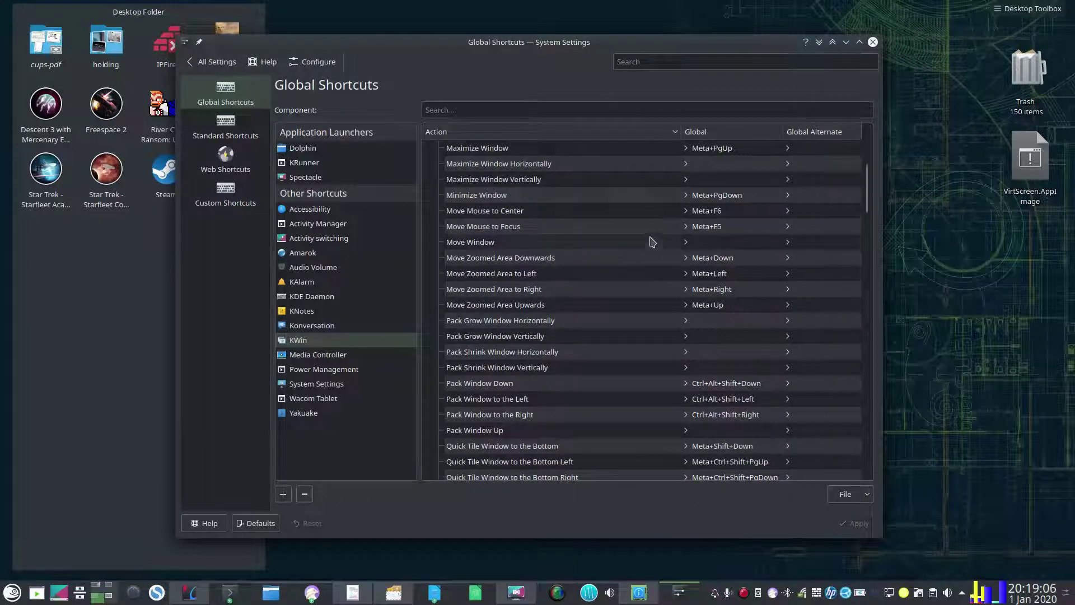
pyautogui.scroll(1, 665, 232)
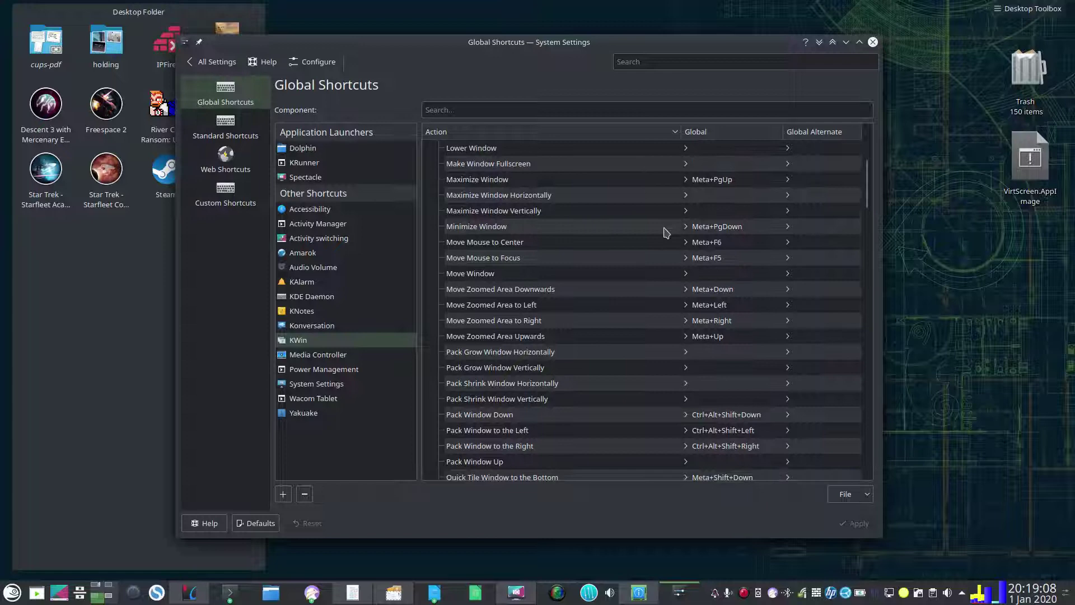
pyautogui.scroll(2, 666, 232)
pyautogui.scroll(-3, 667, 230)
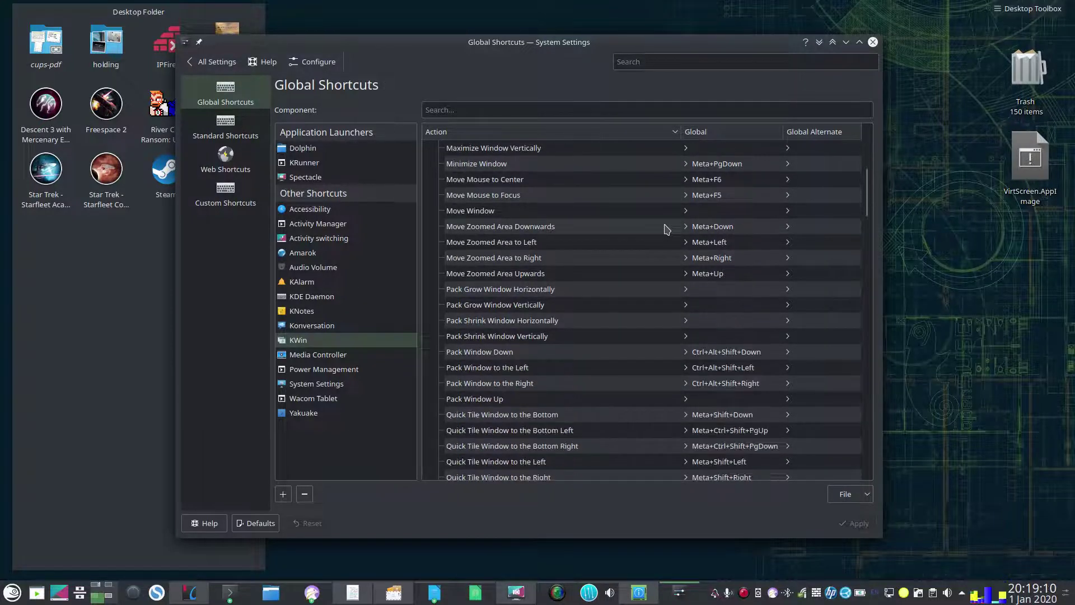
pyautogui.scroll(6, 667, 228)
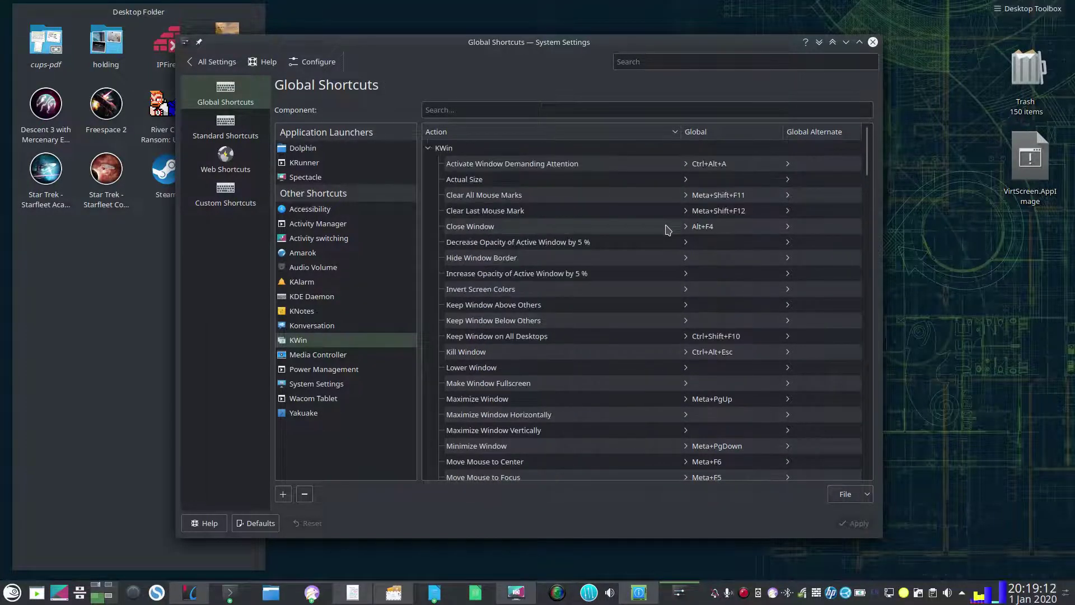
pyautogui.scroll(-4, 668, 232)
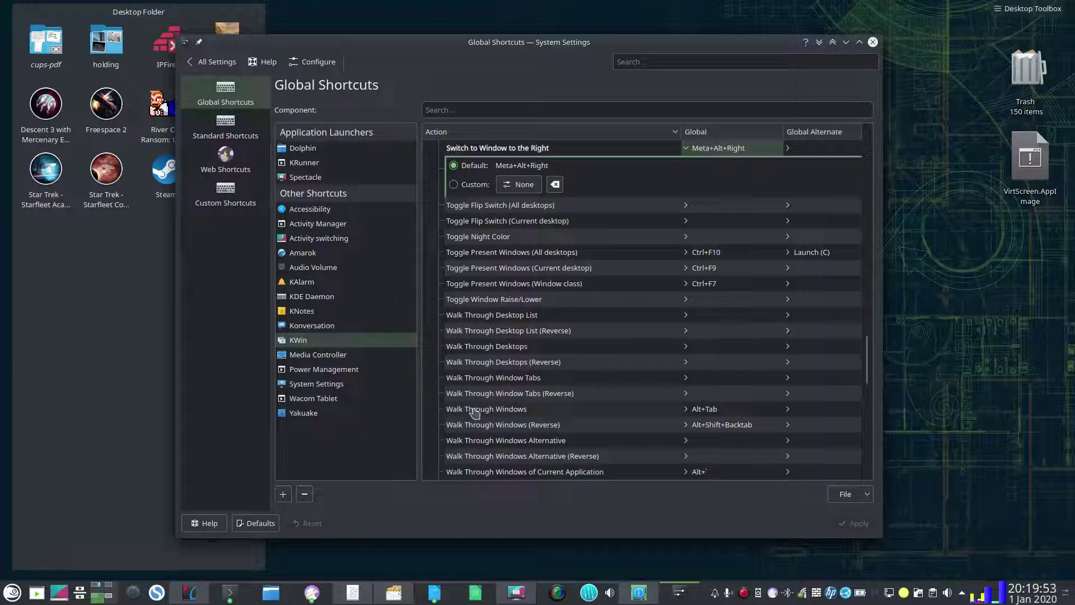
# - Toggle the Present Windows overview on and off twice with Ctrl+F9
pyautogui.hotkey('ctrl', 'F9')
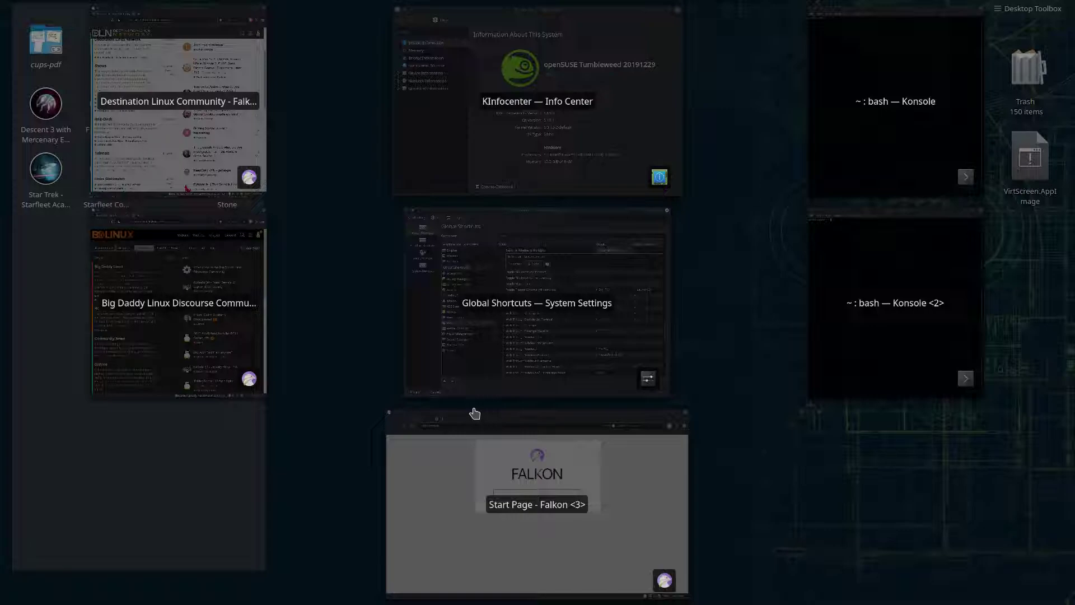
pyautogui.hotkey('ctrl', 'F9')
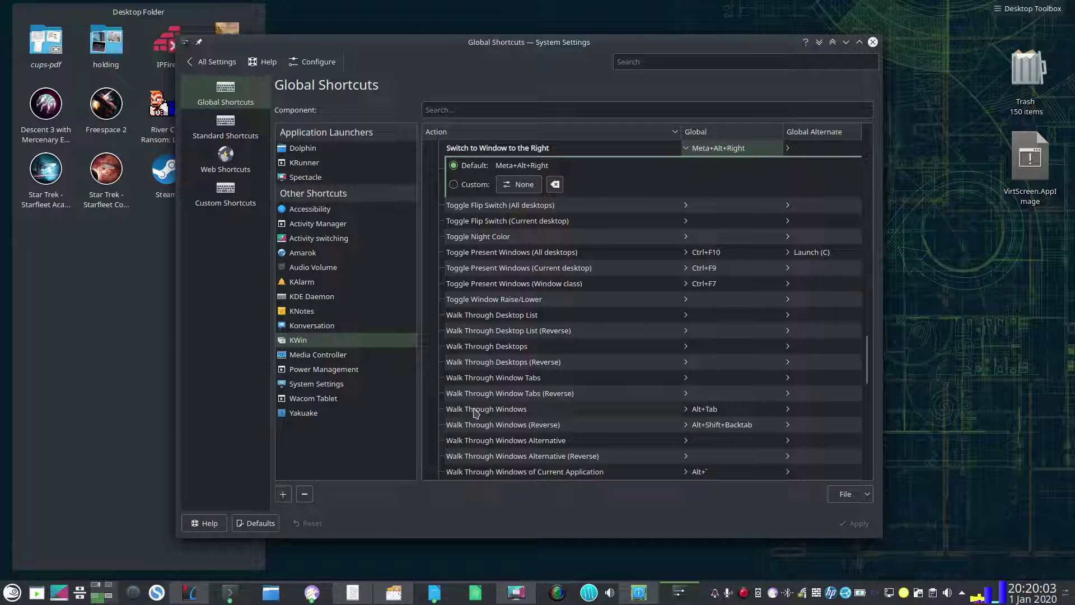
pyautogui.hotkey('ctrl', 'F9')
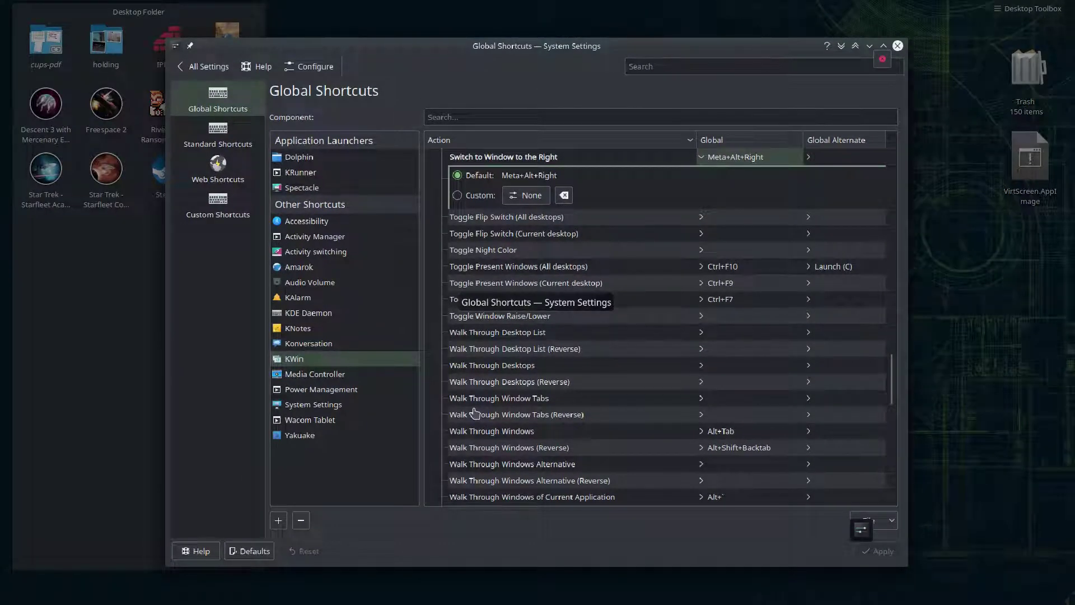
pyautogui.hotkey('ctrl', 'F9')
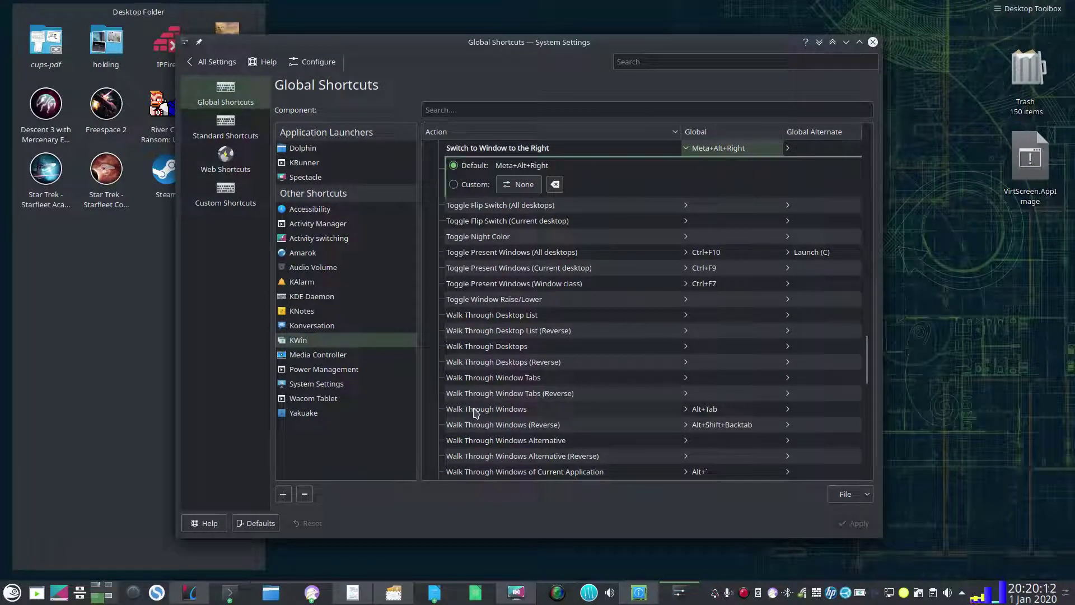
# - On desktop 2, try Ctrl+F10 and Ctrl+F7 overviews, pick the Destination Linux window, then reveal settings with Ctrl+F2
pyautogui.hotkey('ctrl', 'F2')
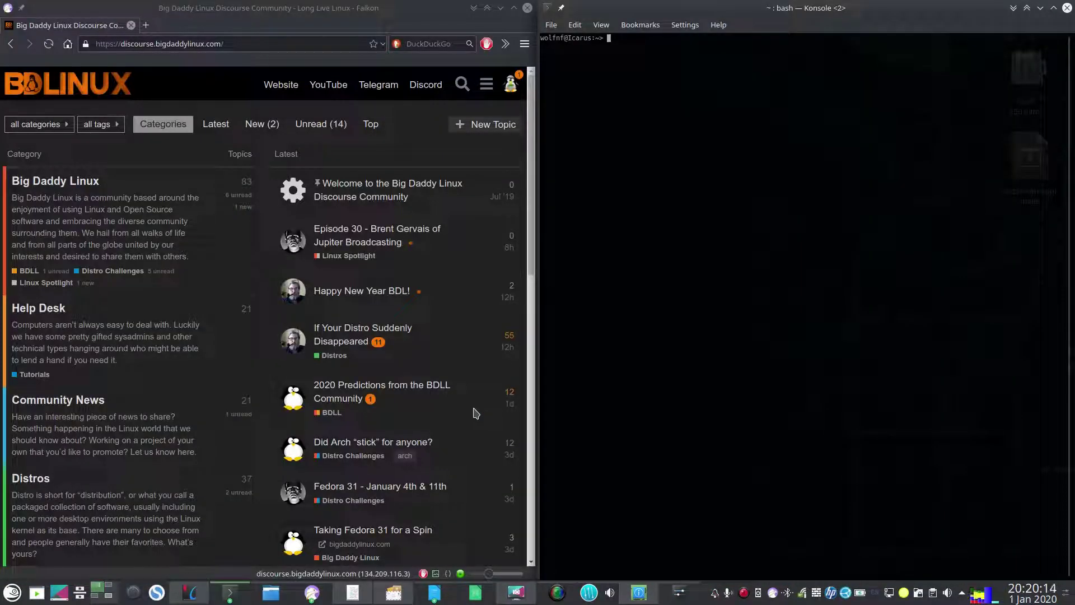
pyautogui.hotkey('ctrl', 'F10')
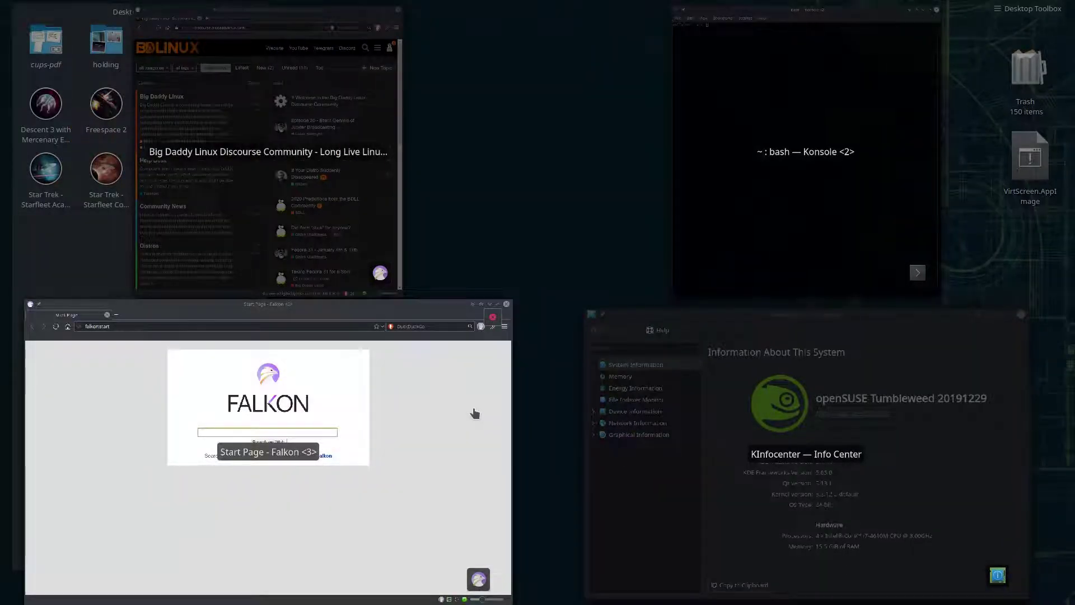
pyautogui.press('Escape')
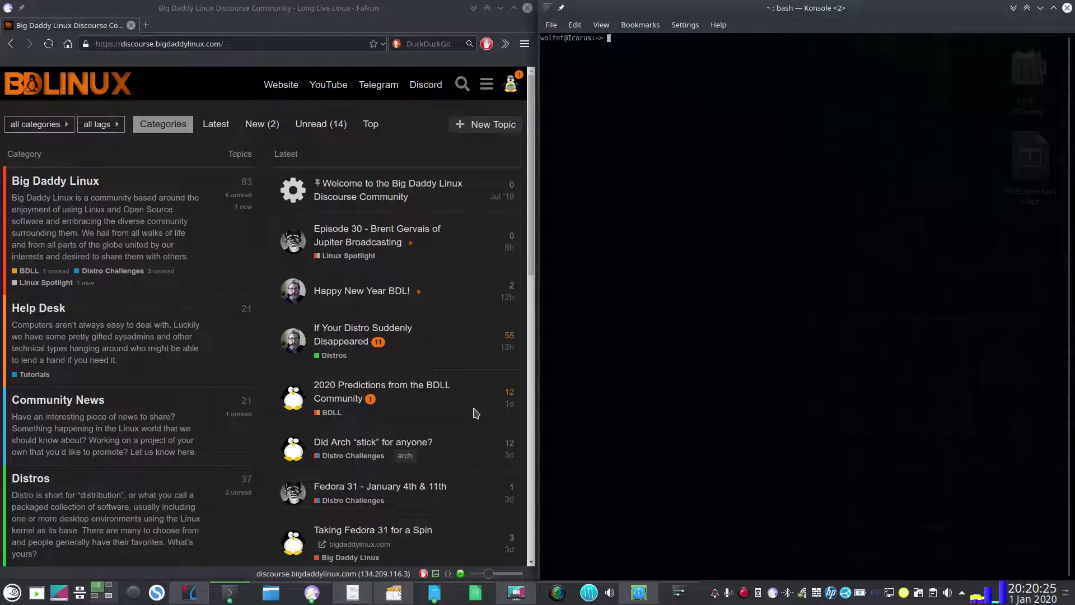
pyautogui.click(475, 413)
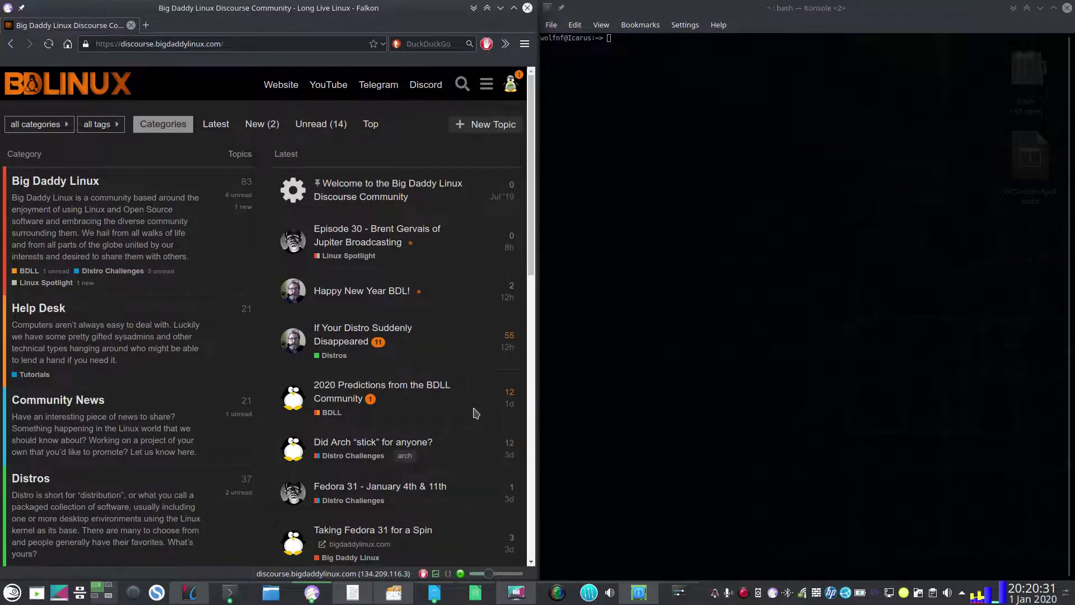
pyautogui.hotkey('ctrl', 'F7')
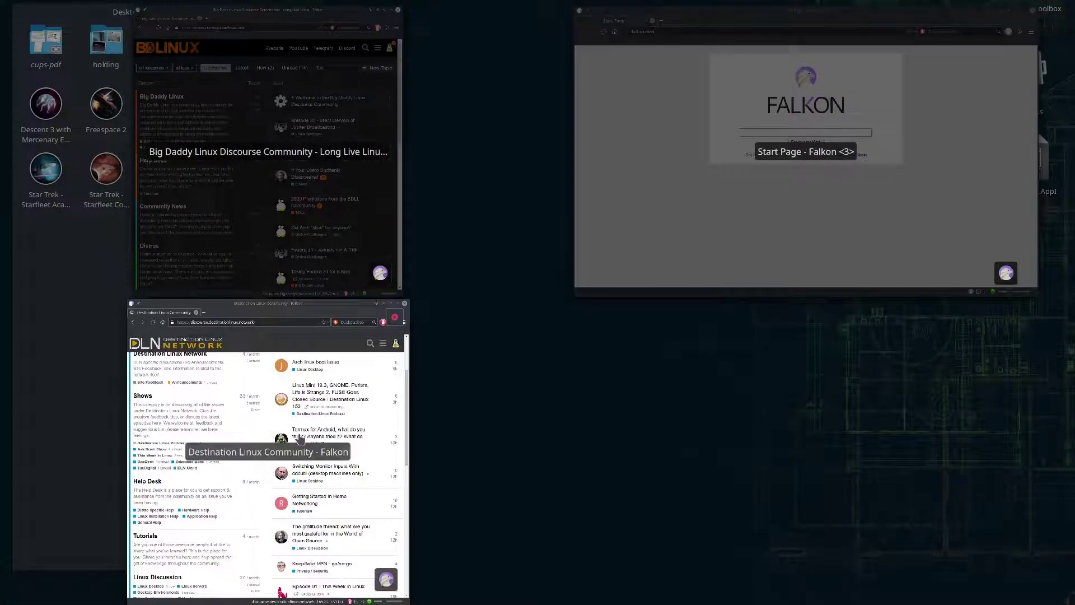
pyautogui.click(300, 438)
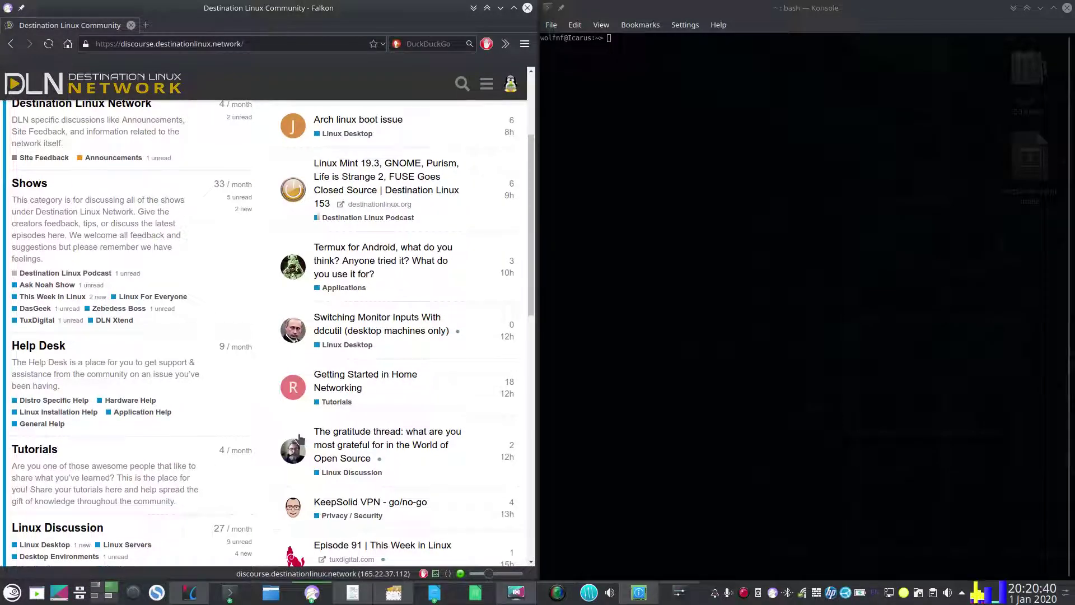
pyautogui.hotkey('ctrl', 'F2')
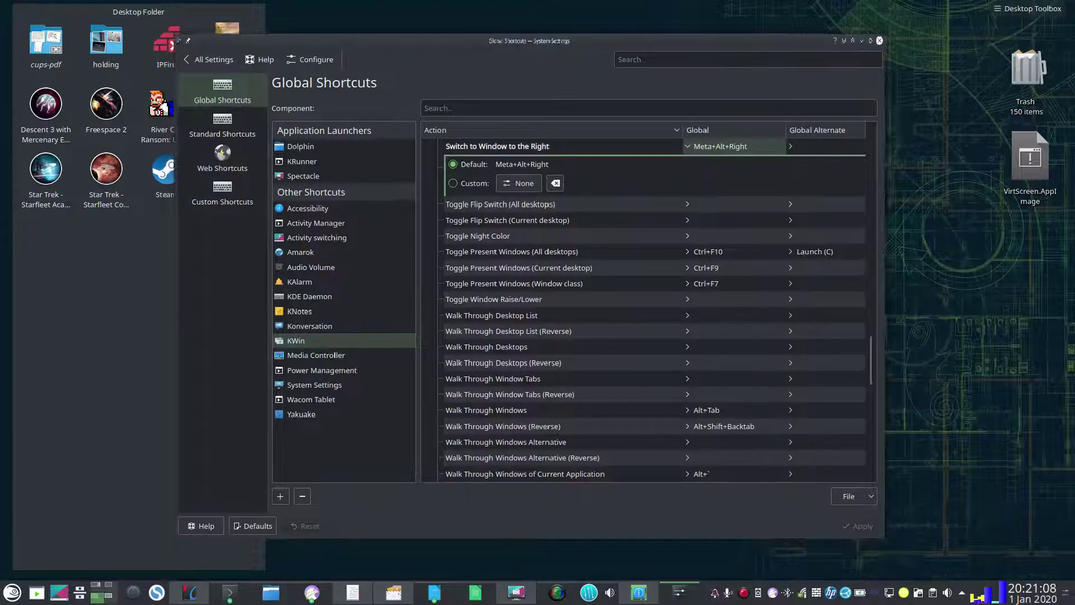
pyautogui.press('super+Page_Up')
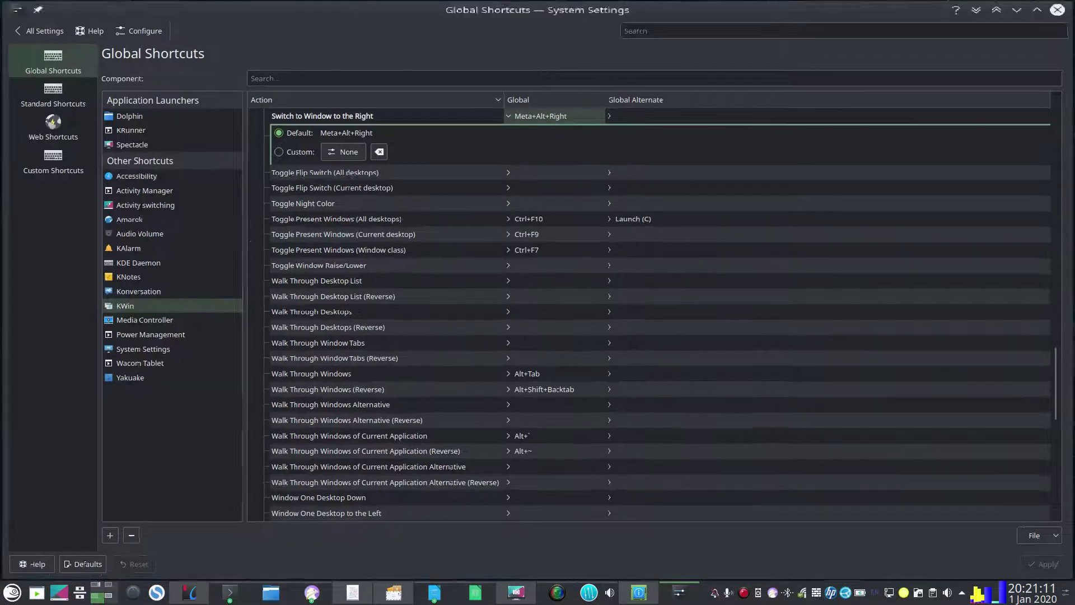
pyautogui.press('super+Page_Up')
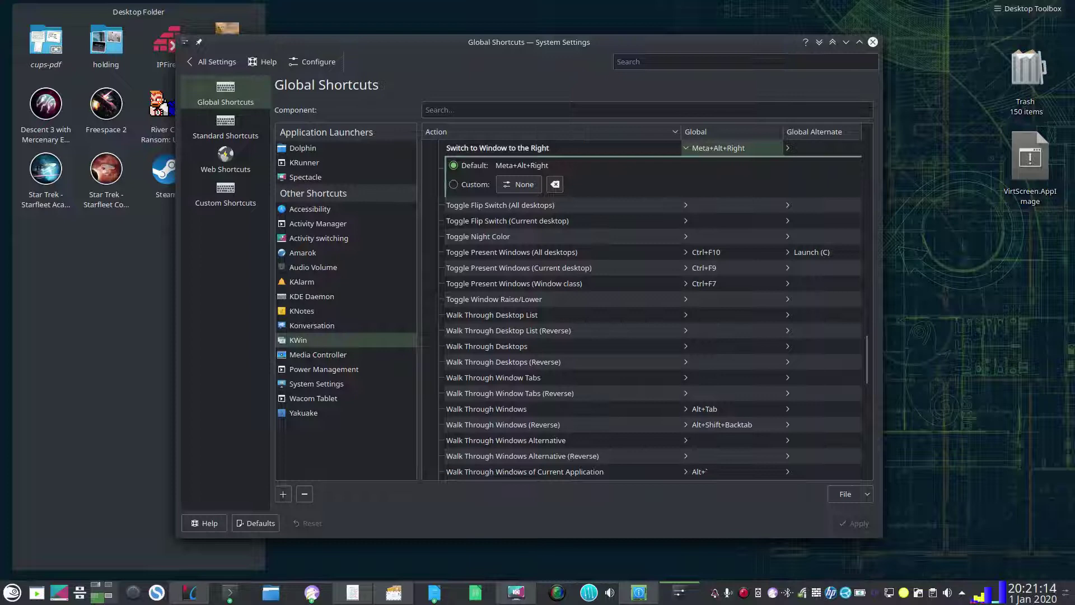
pyautogui.press('super+Page_Up')
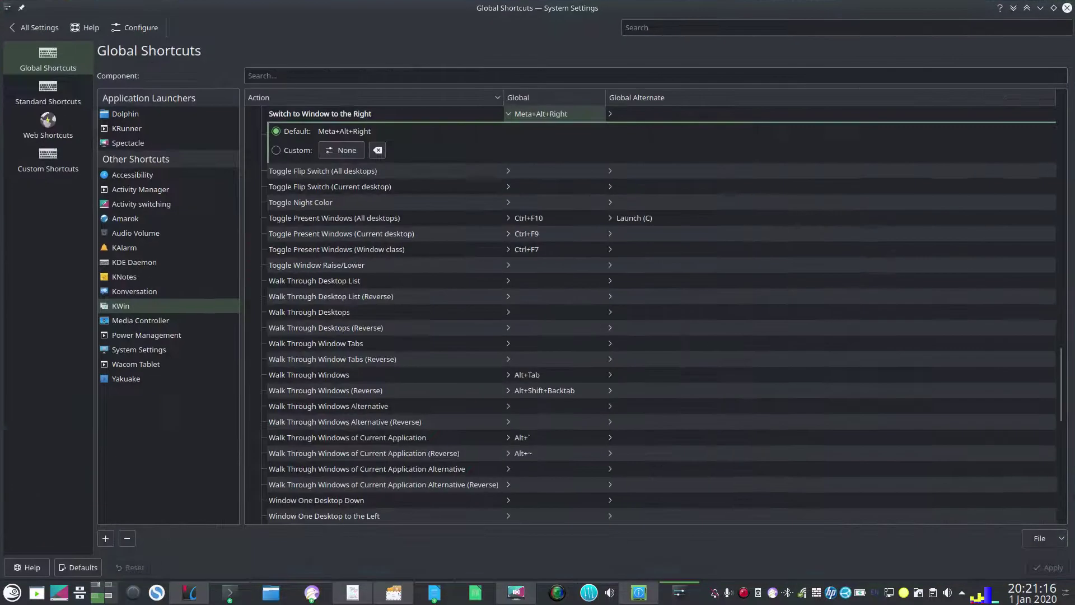
pyautogui.press('super+Page_Up')
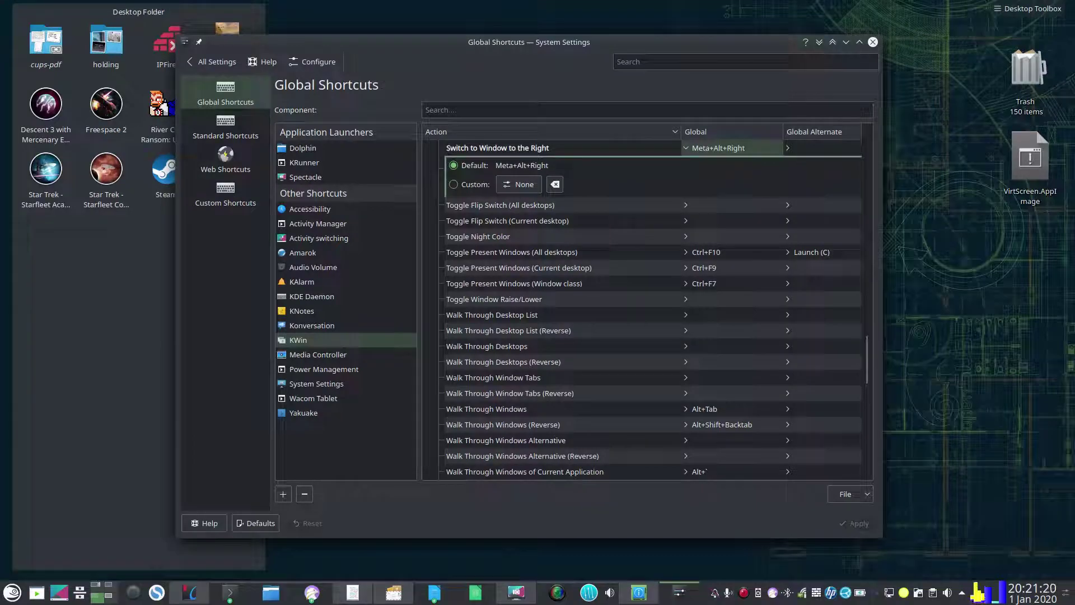
pyautogui.press('super+Right')
pyautogui.press('super+Down')
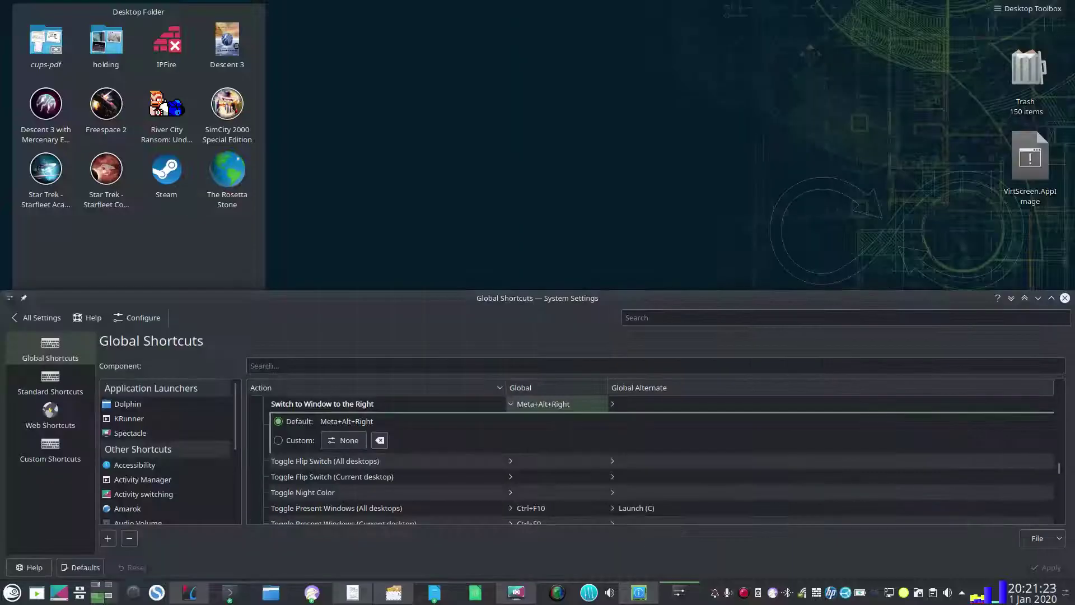
pyautogui.press('super+Up')
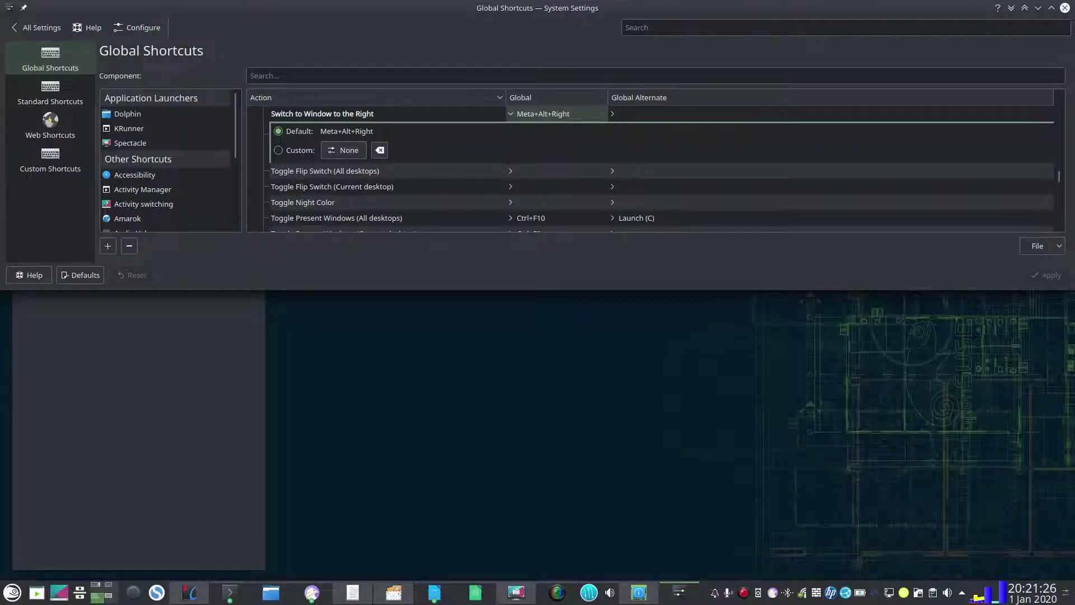
pyautogui.press('super+Right')
pyautogui.press('super+Down')
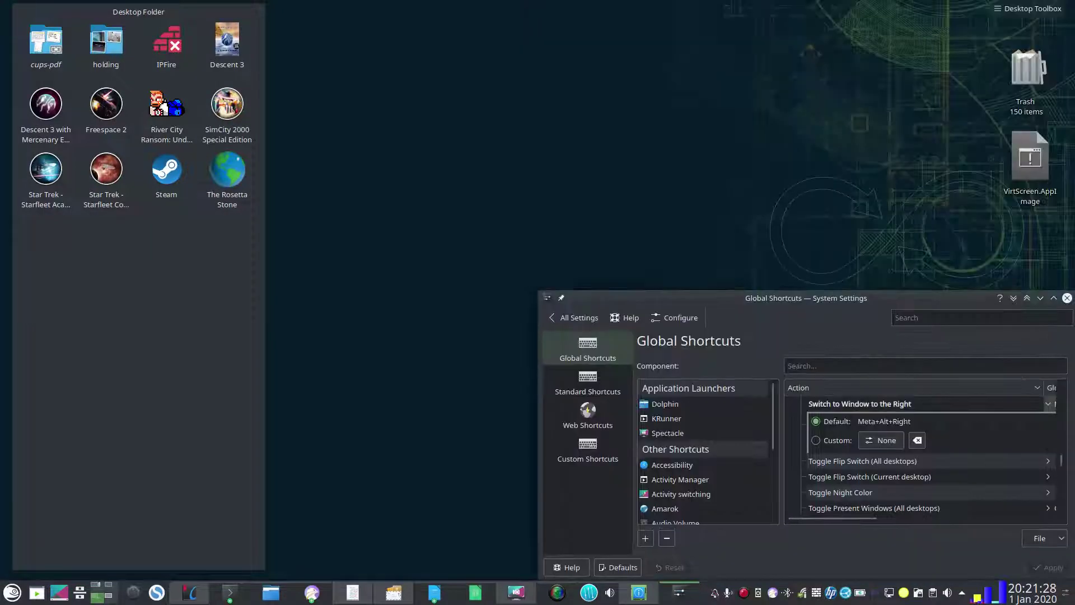
pyautogui.press('super+Left')
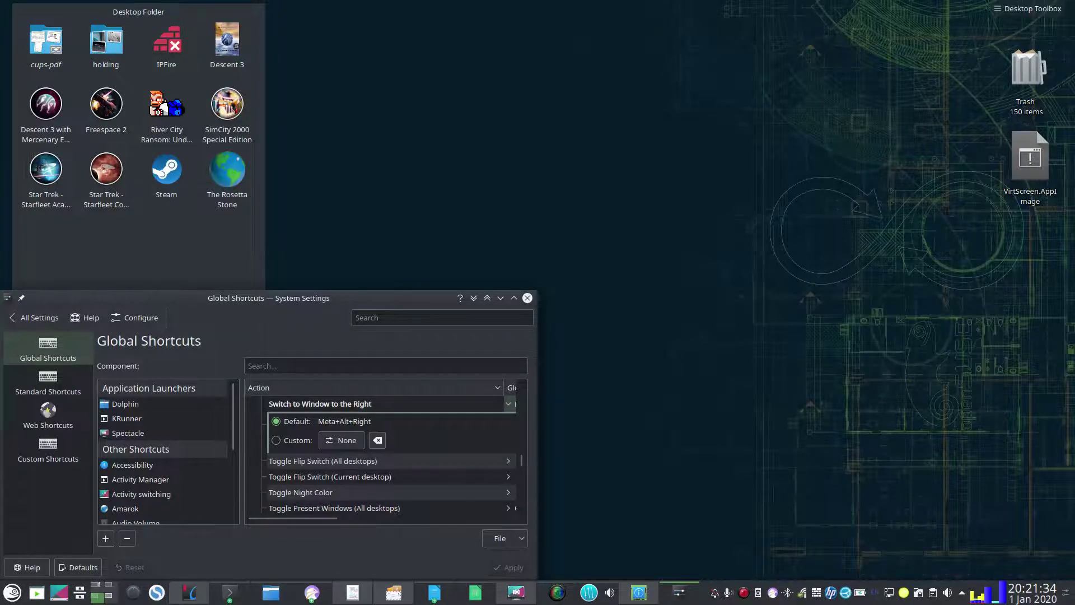
pyautogui.press('super+Page_Up')
pyautogui.press('super+Page_Up')
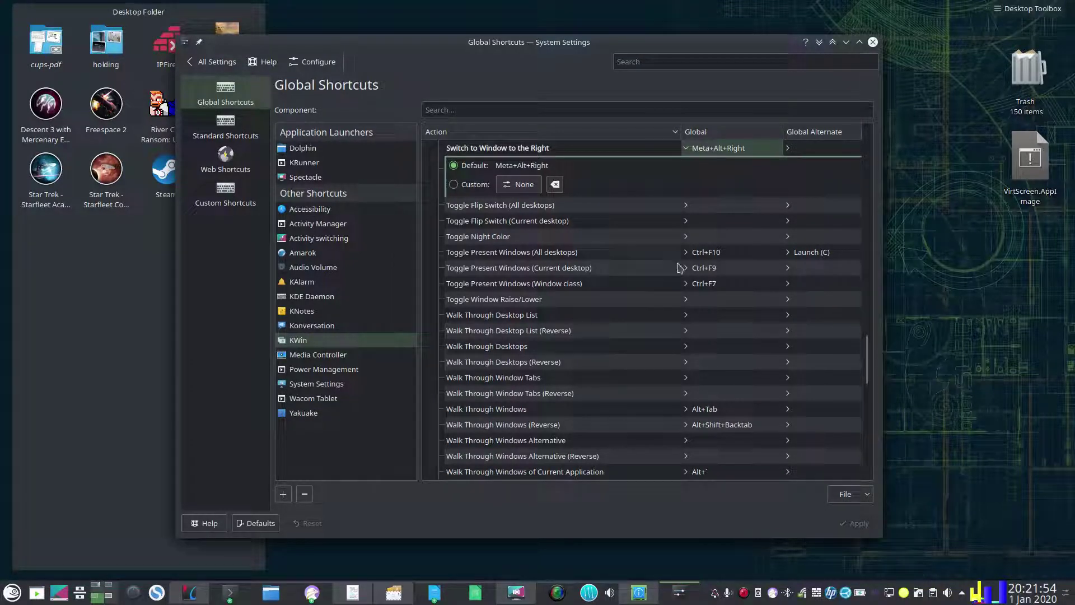
# - Export a scheme with the KWin, Power Management, System Settings and Yakuake shortcuts, named MyPlasma.schemShortcuts
pyautogui.click(866, 495)
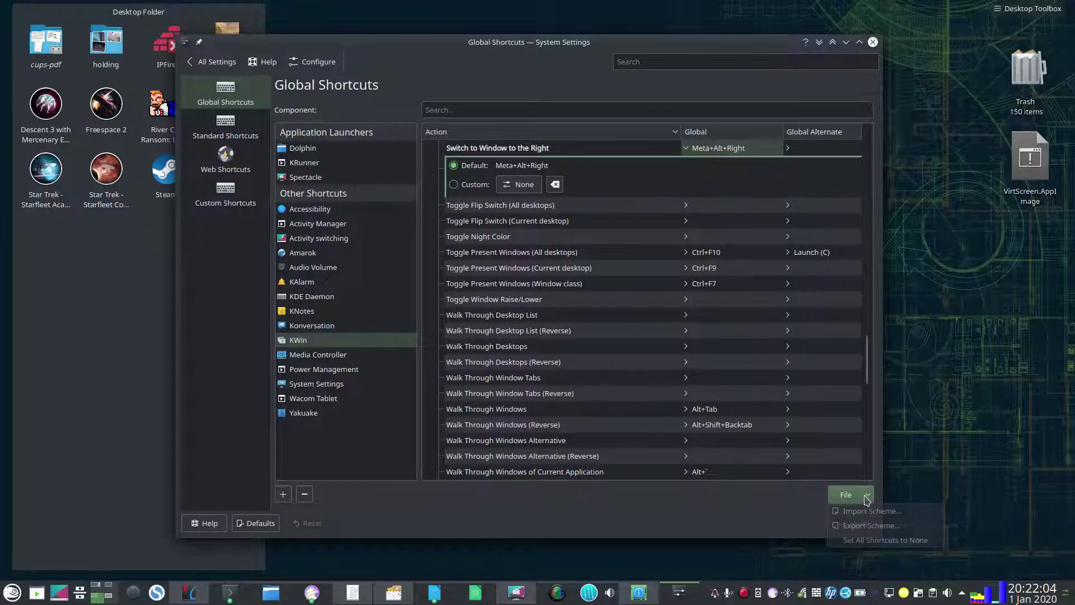
pyautogui.click(889, 529)
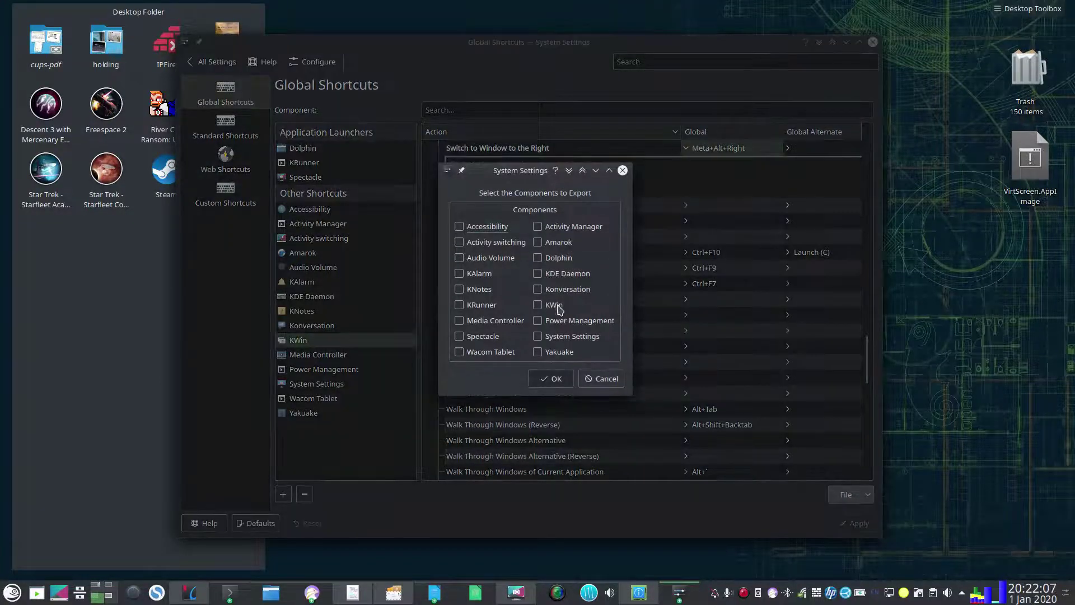
pyautogui.click(541, 306)
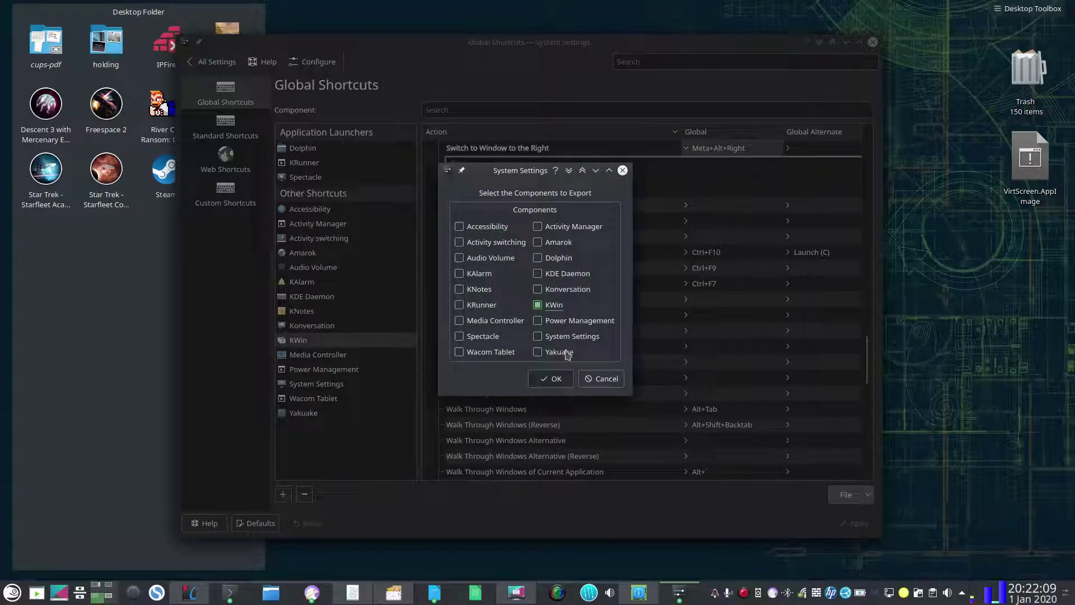
pyautogui.click(538, 320)
pyautogui.click(537, 336)
pyautogui.click(538, 352)
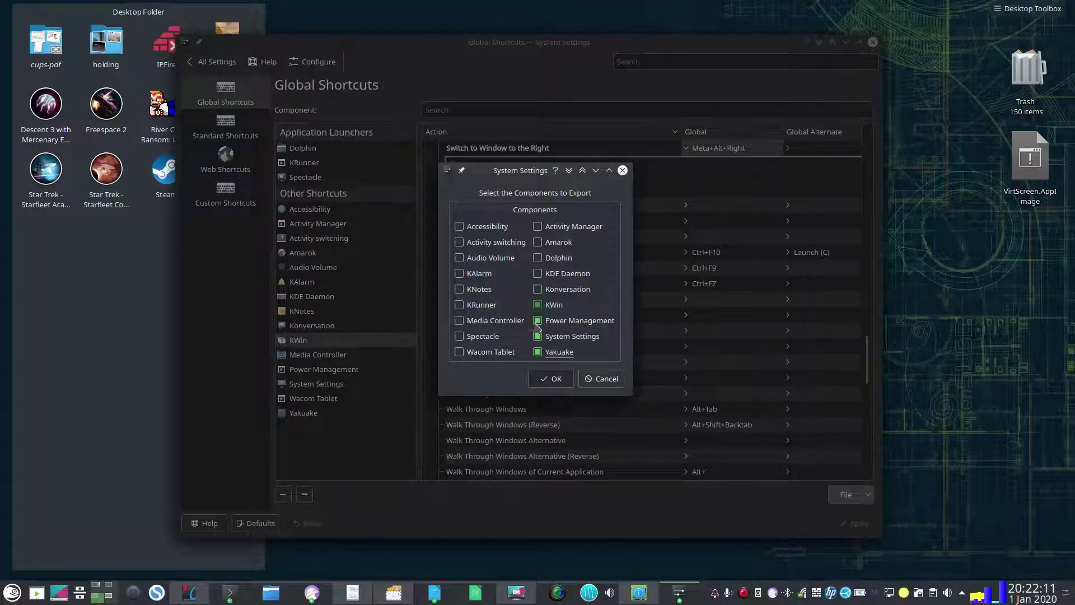
pyautogui.click(570, 381)
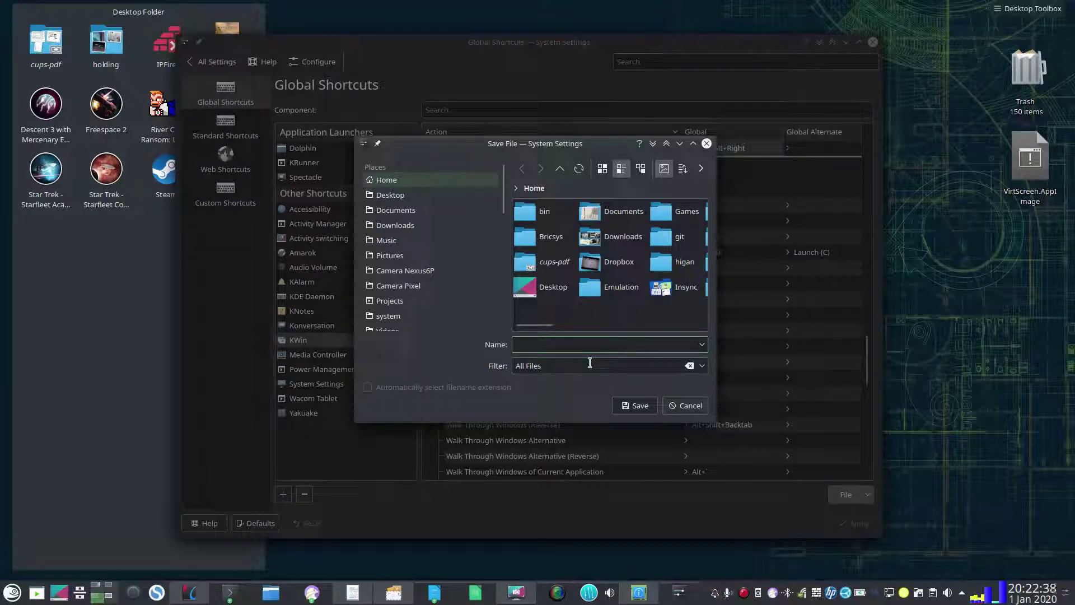
pyautogui.write('My')
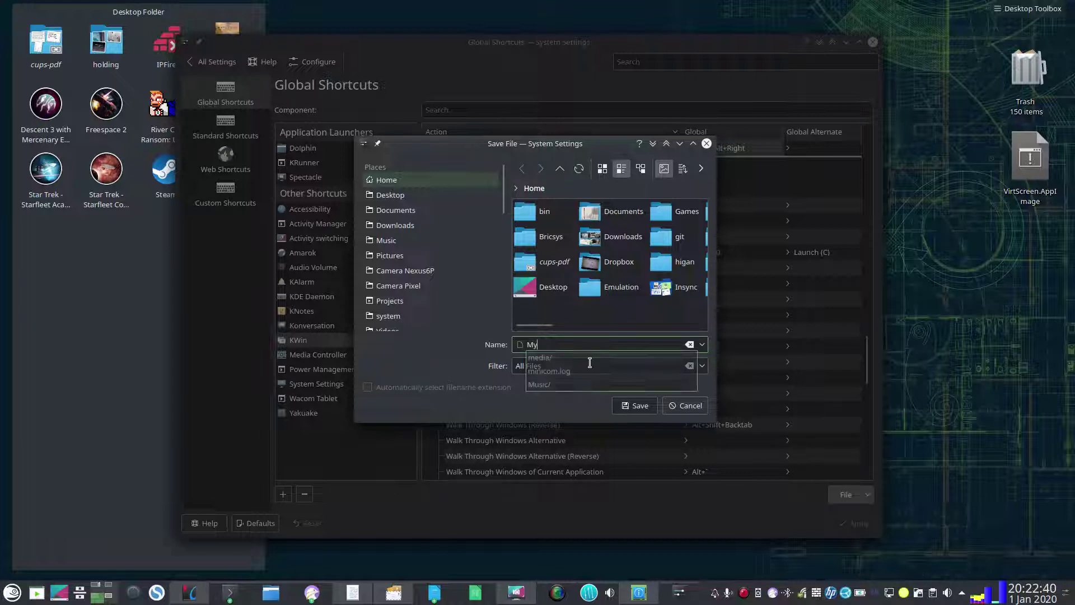
pyautogui.write('Plasma.s')
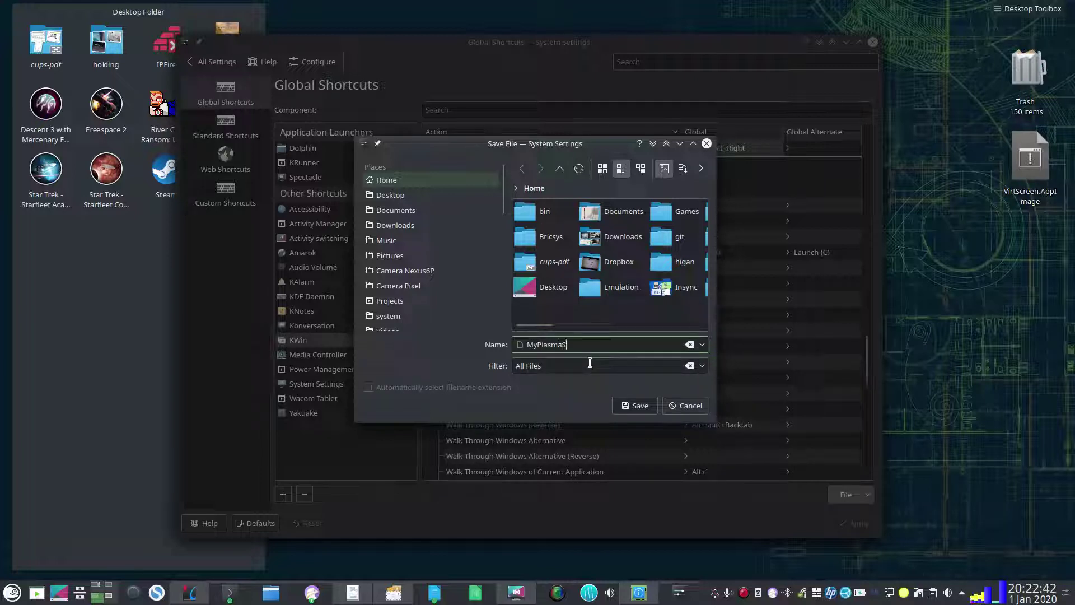
pyautogui.write('chem')
pyautogui.write('Short')
pyautogui.write('cuts')
# - Save the exported shortcut scheme file
pyautogui.press('Return')
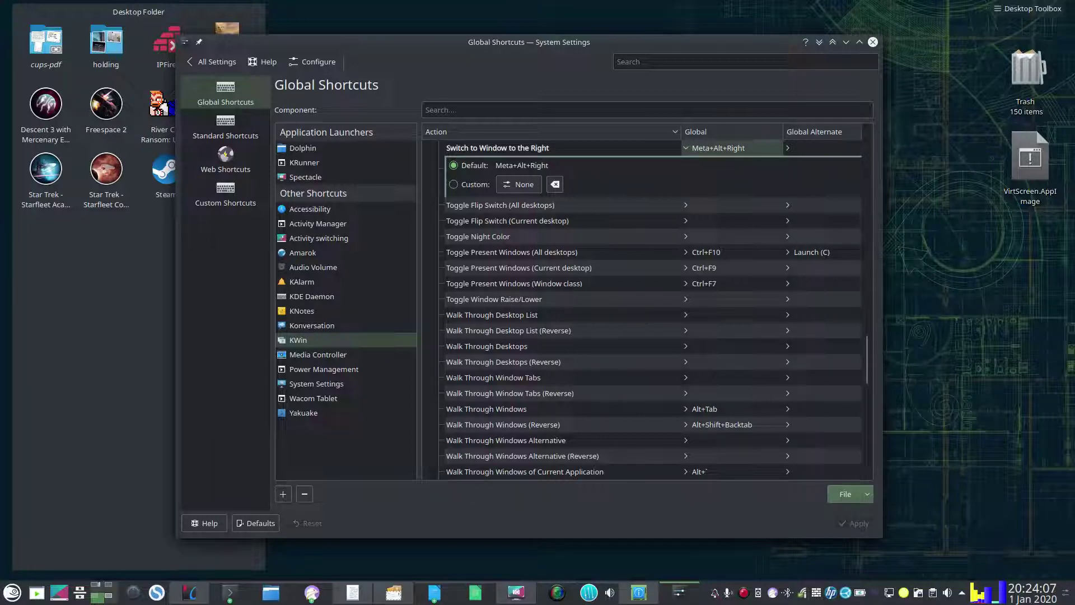
# - Move the System Settings window slightly up and to the right
pyautogui.moveTo(544, 75); pyautogui.dragTo(582, 54)
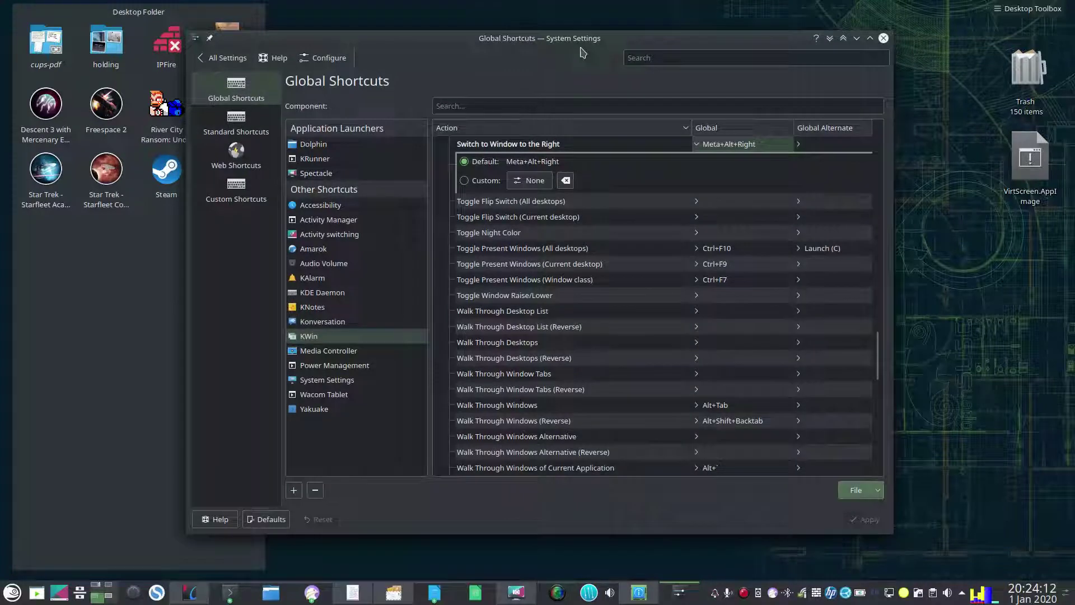